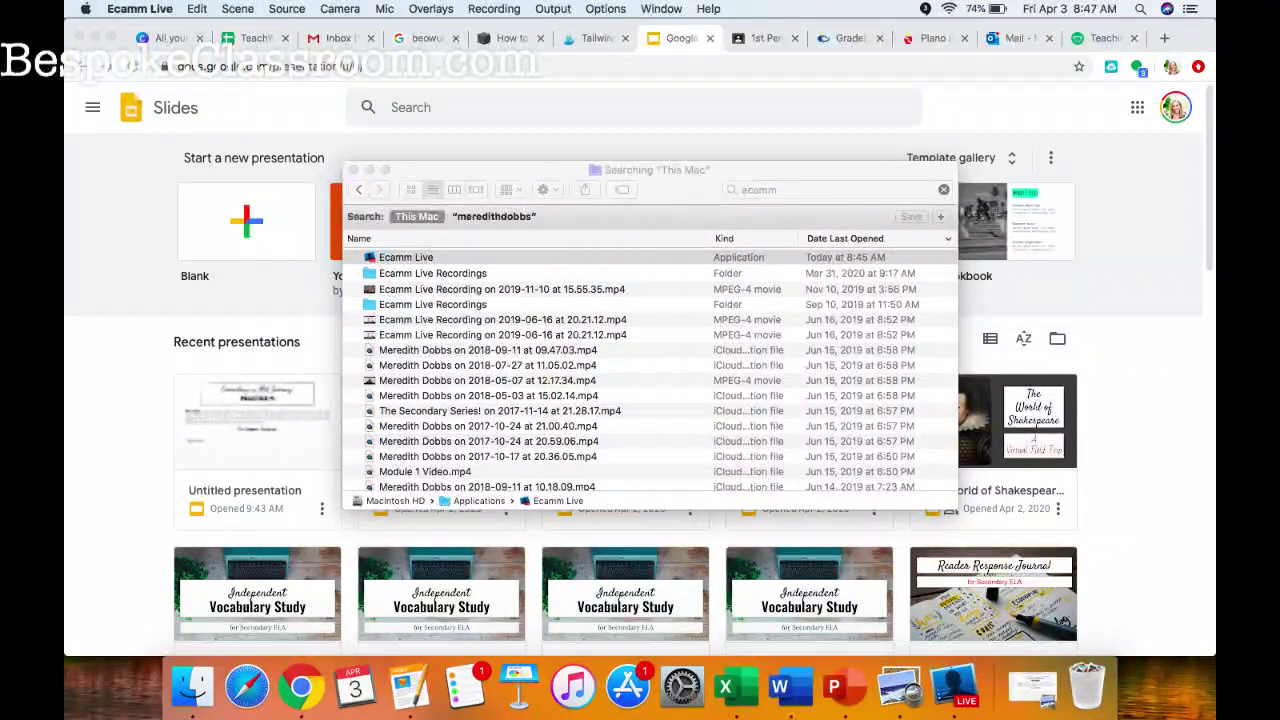
# - Create a blank presentation and delete the title and subtitle placeholders from its first slide
pyautogui.click(655, 165)
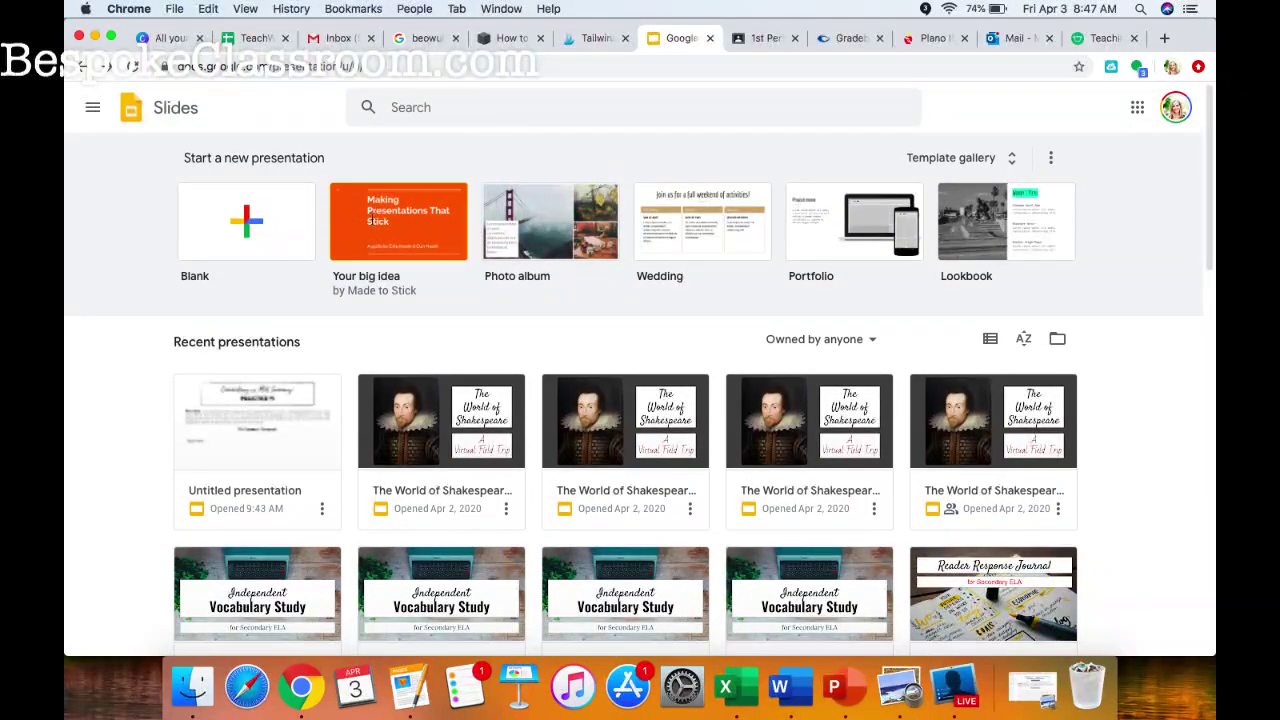
pyautogui.click(248, 232)
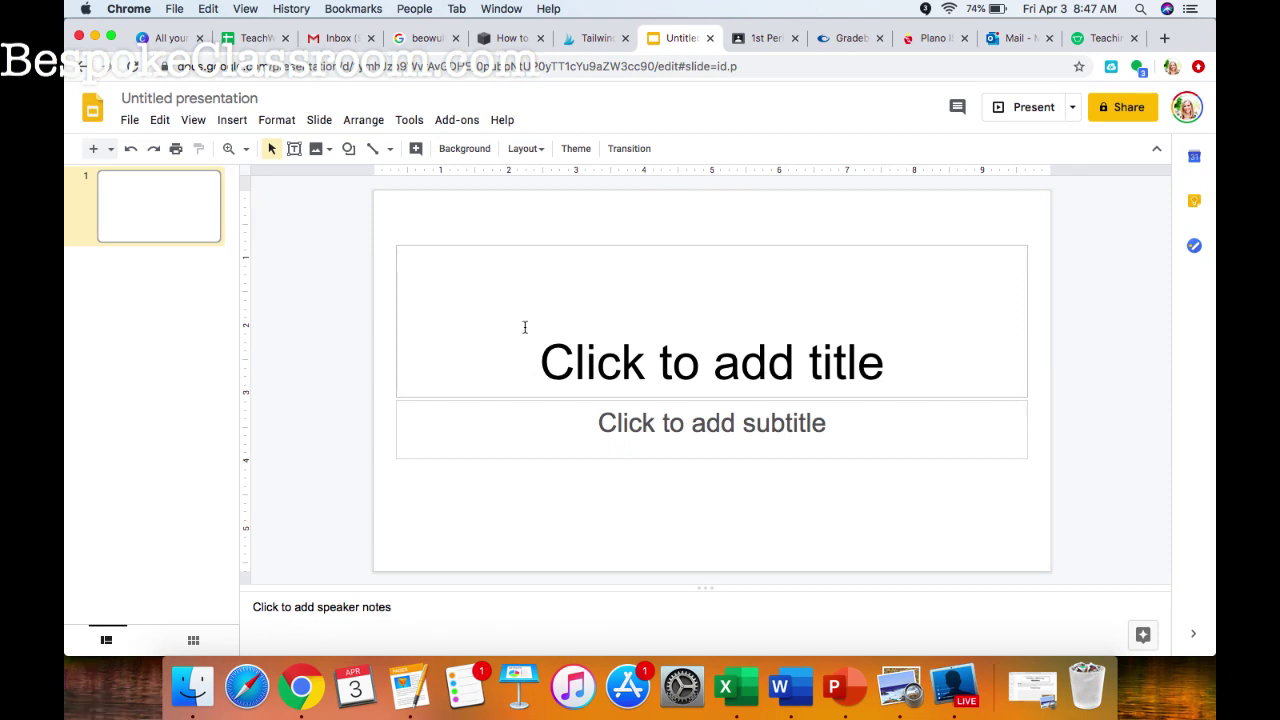
pyautogui.click(460, 320)
pyautogui.click(394, 322)
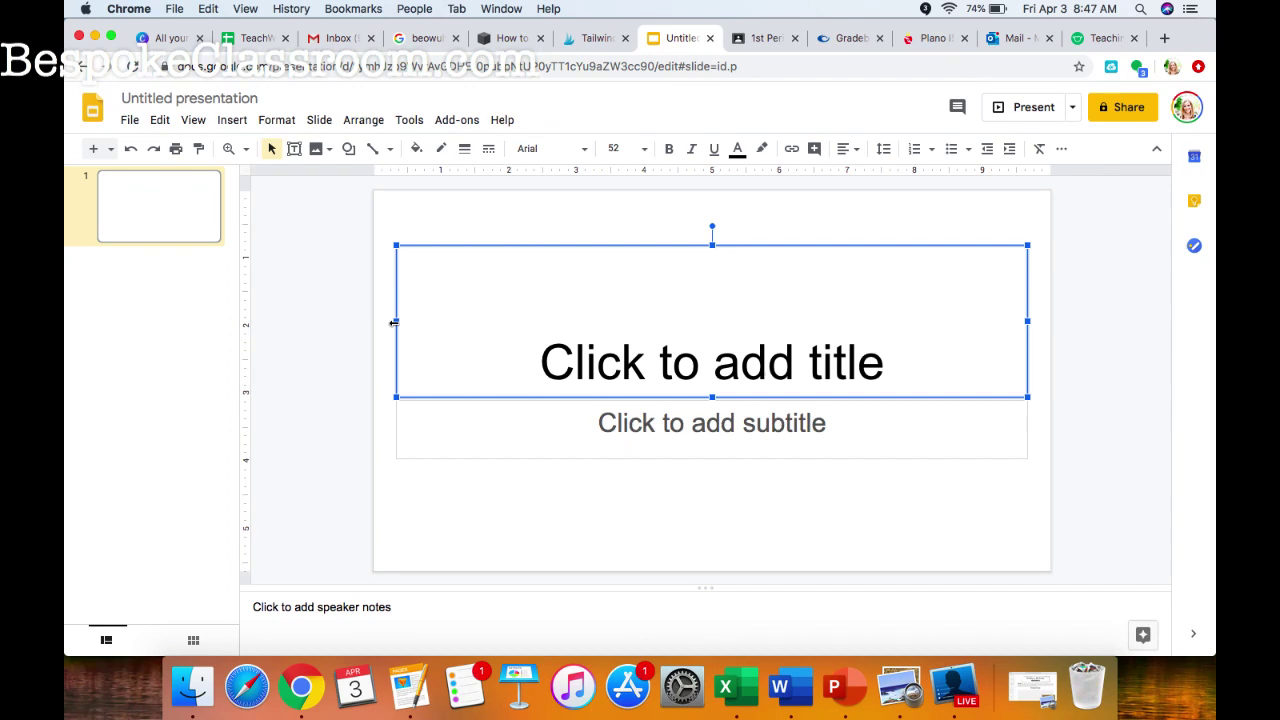
pyautogui.press('Delete')
pyautogui.click(409, 443)
pyautogui.click(396, 428)
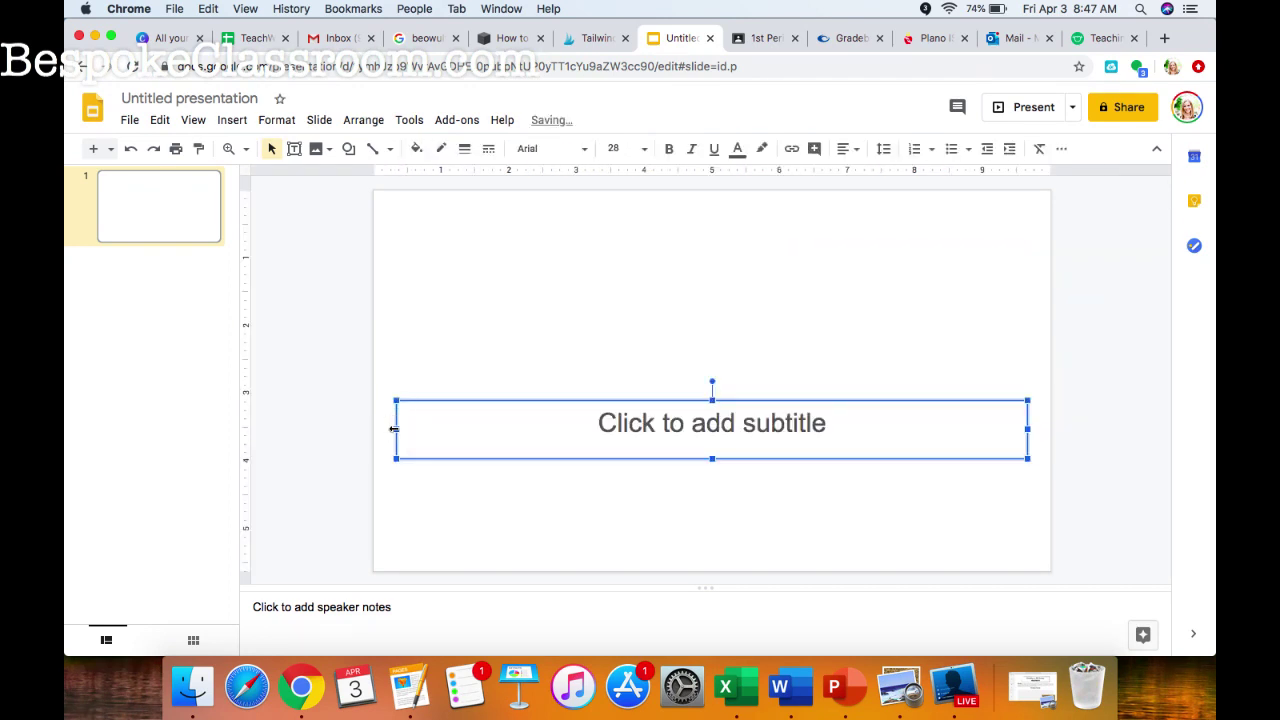
pyautogui.press('Delete')
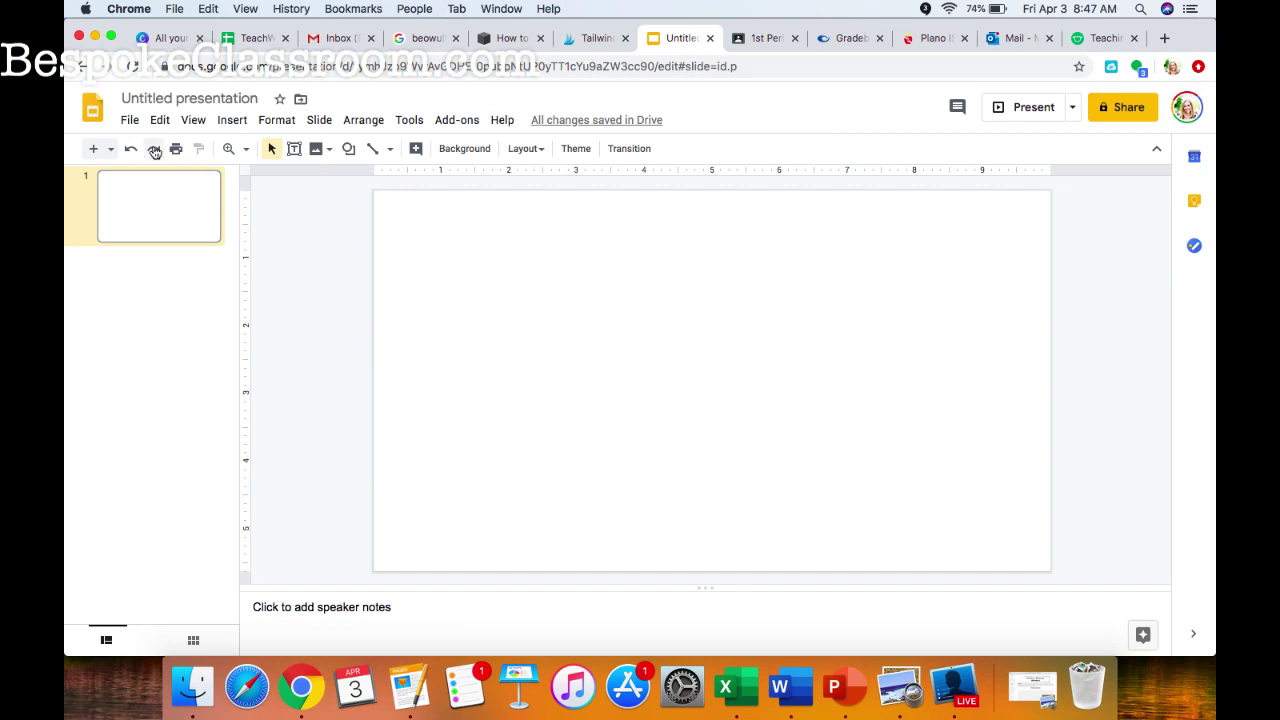
# - Set the presentation's page size to a custom 8.5 x 11 inches
pyautogui.click(130, 120)
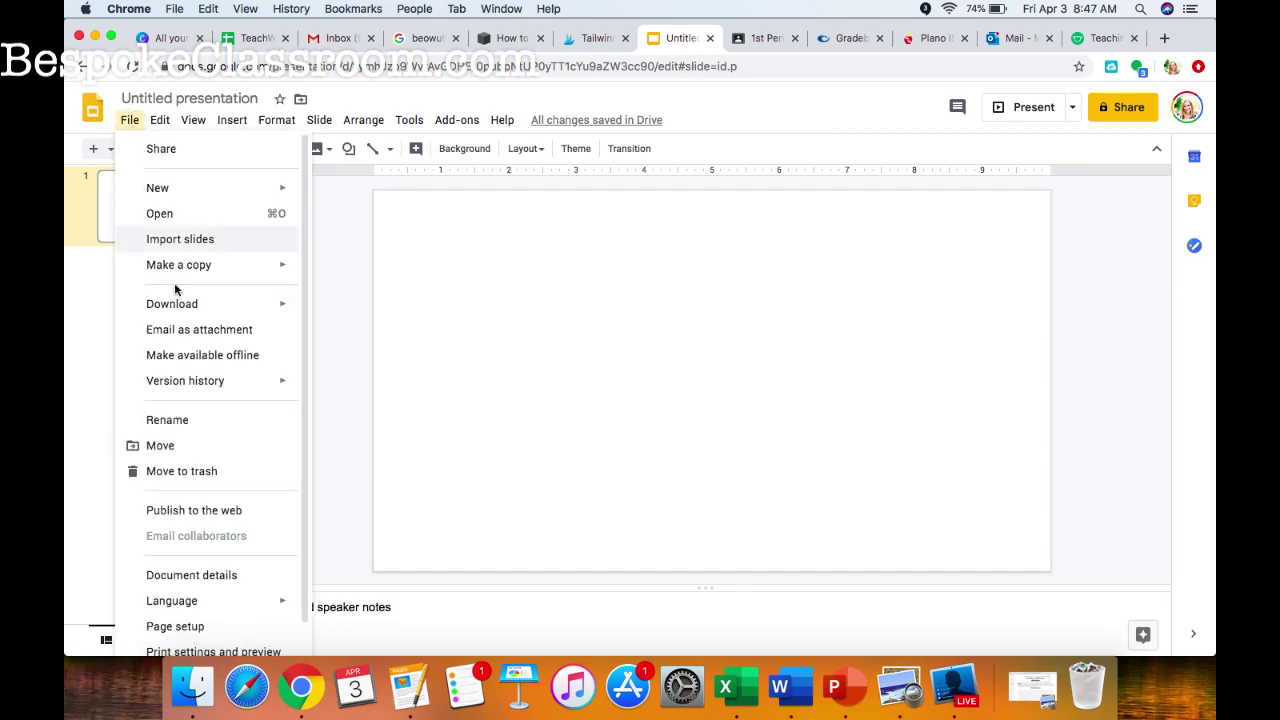
pyautogui.scroll(-1, 176, 366)
pyautogui.moveTo(178, 366)
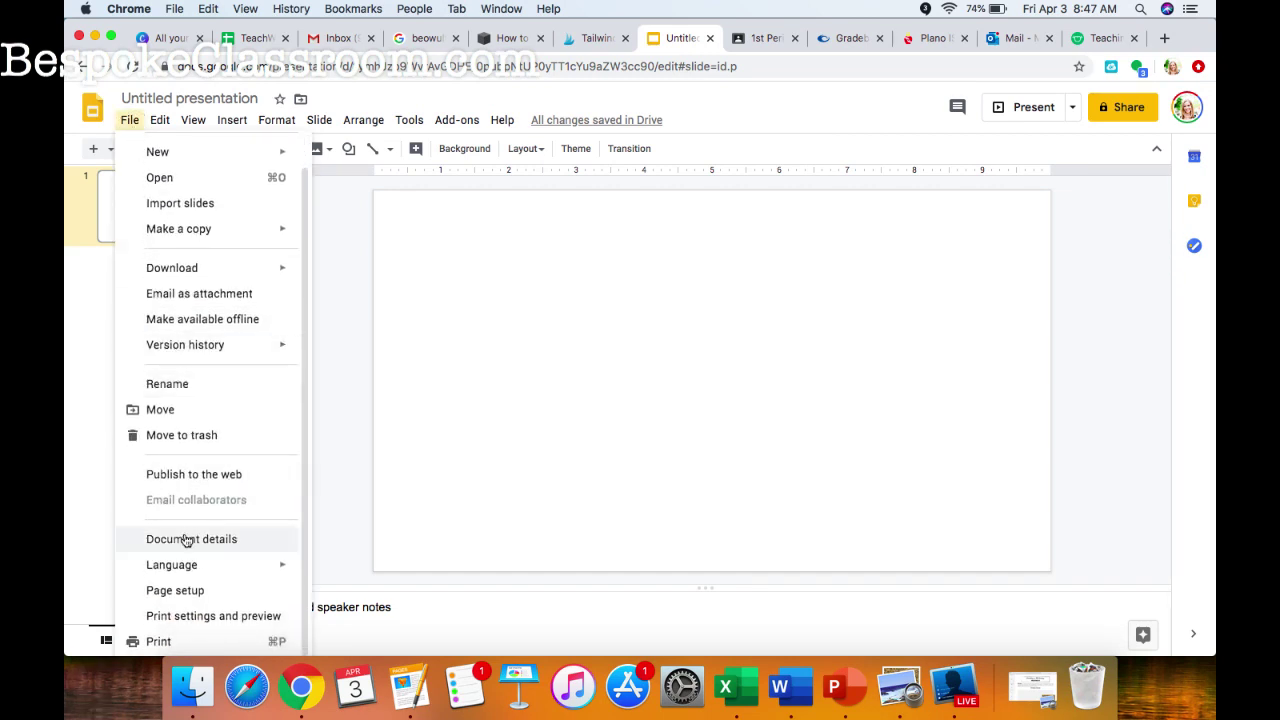
pyautogui.click(204, 590)
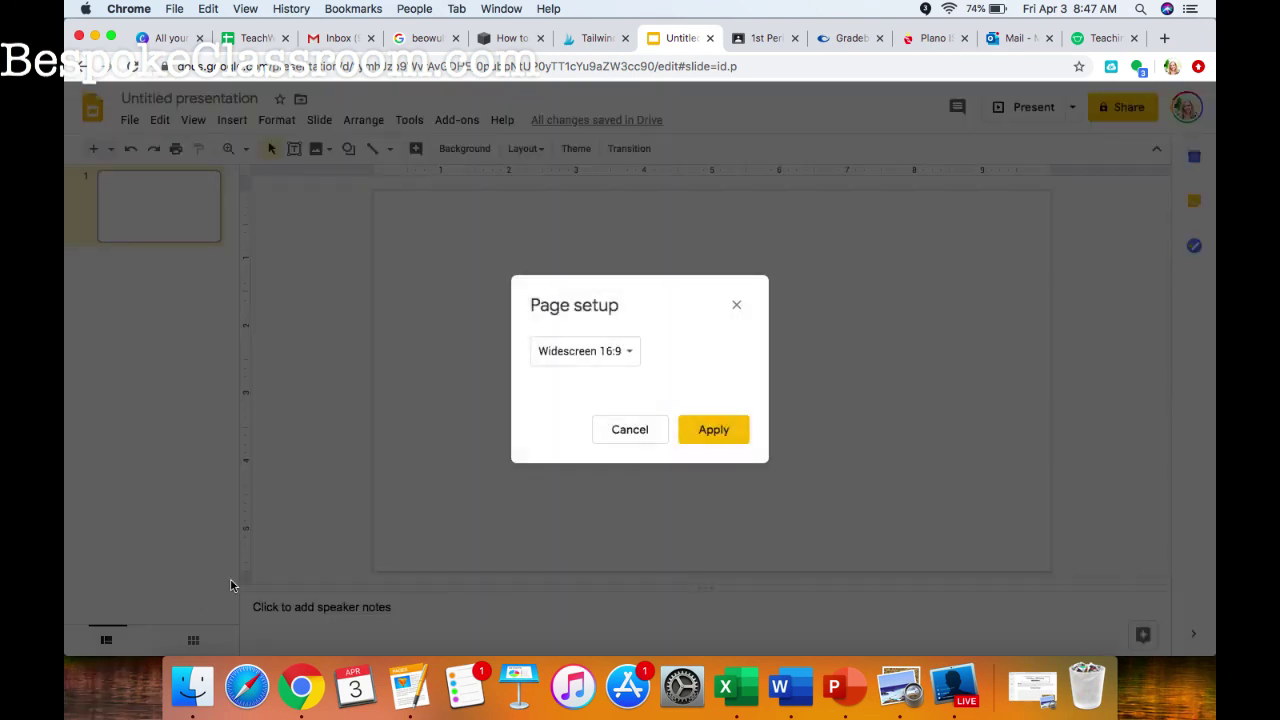
pyautogui.click(627, 366)
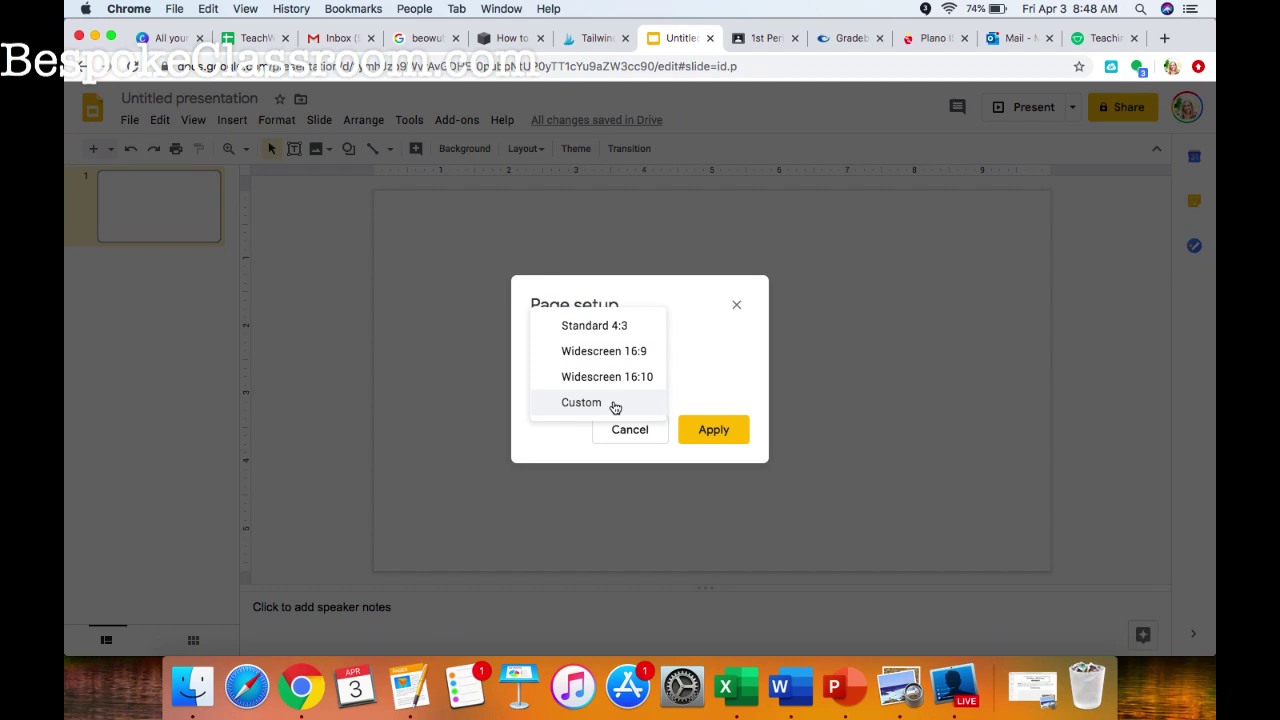
pyautogui.click(581, 402)
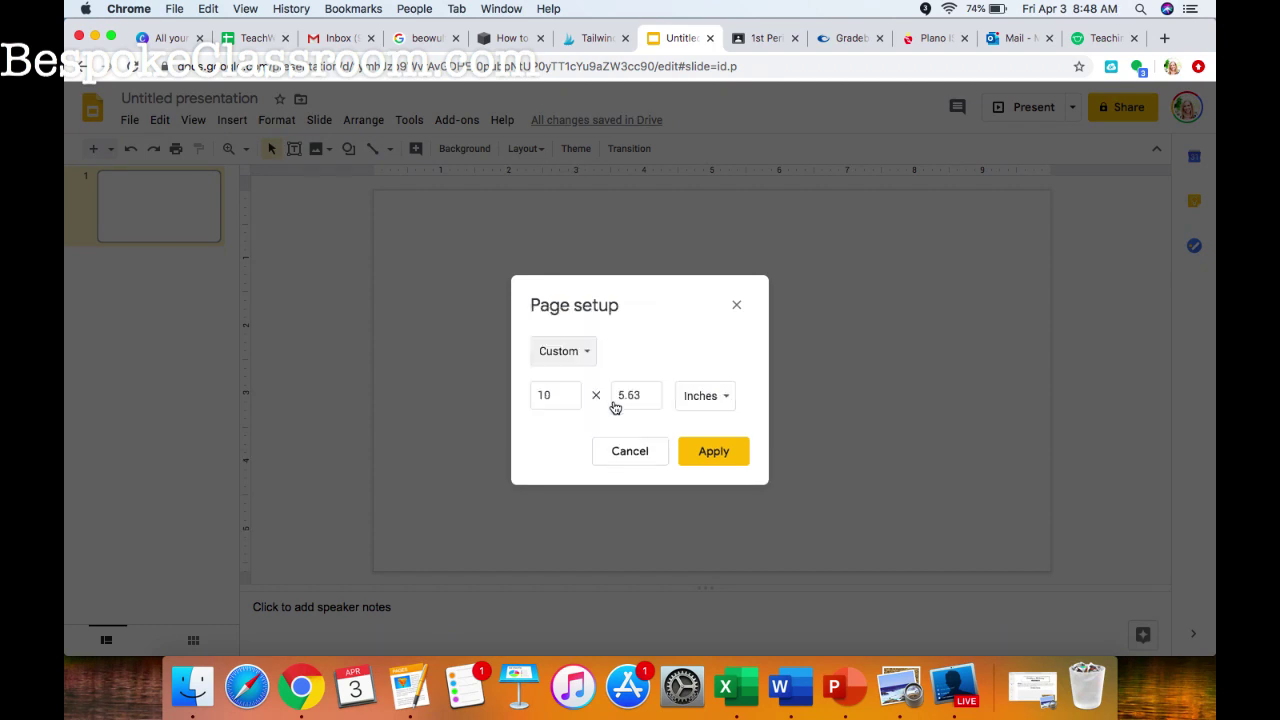
pyautogui.doubleClick(545, 393)
pyautogui.write('8.5')
pyautogui.press('Tab')
pyautogui.write('11')
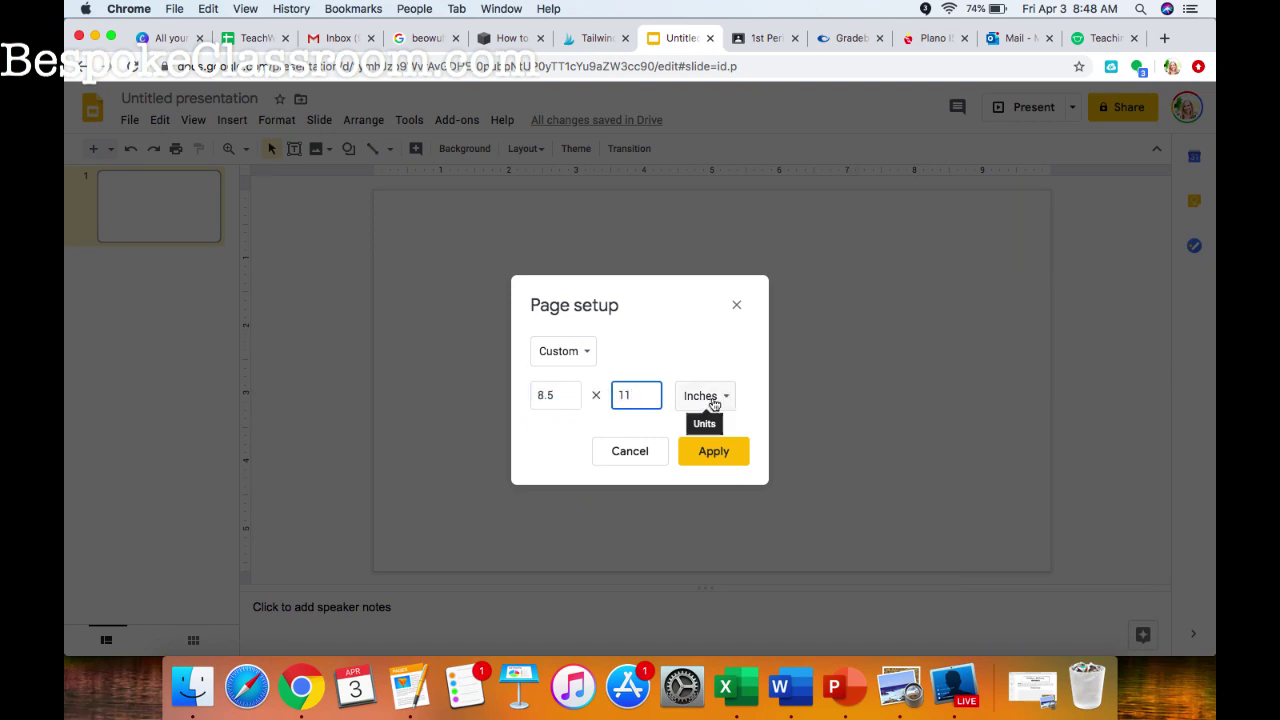
pyautogui.click(729, 454)
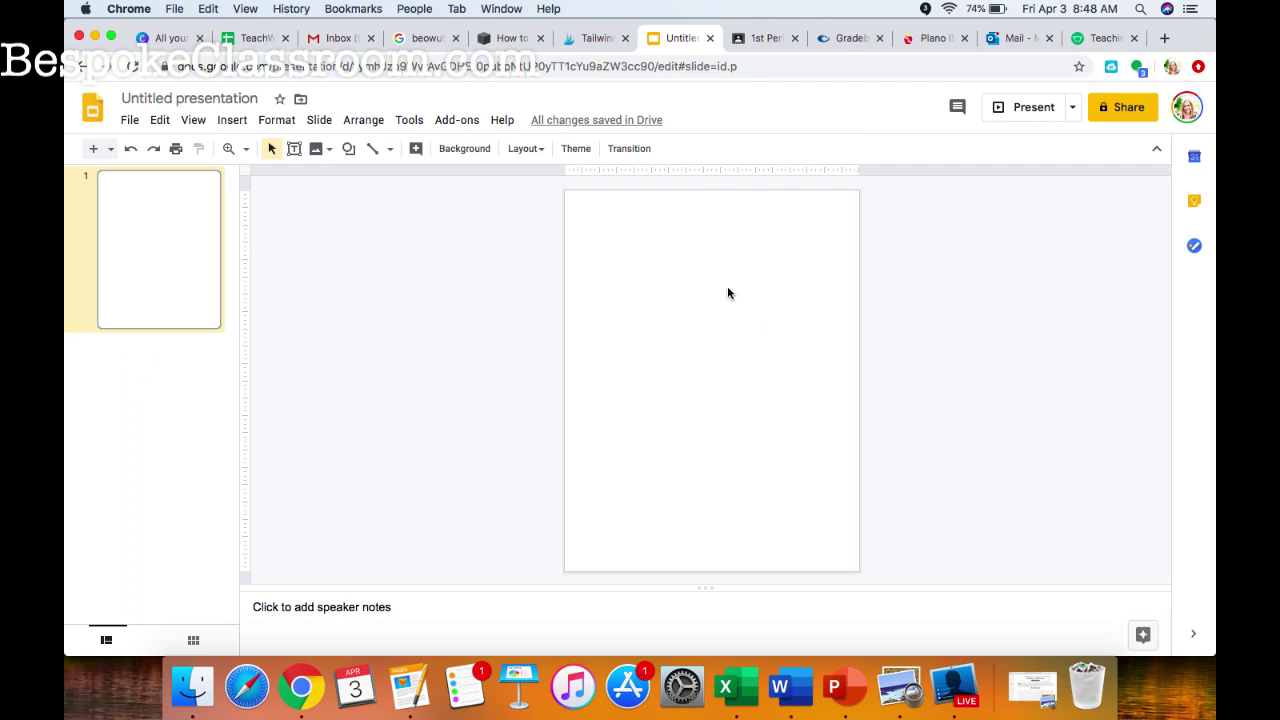
# - Switch to the Finder window and open the Documents folder in the home directory
pyautogui.hotkey('ctrl', 'Up')
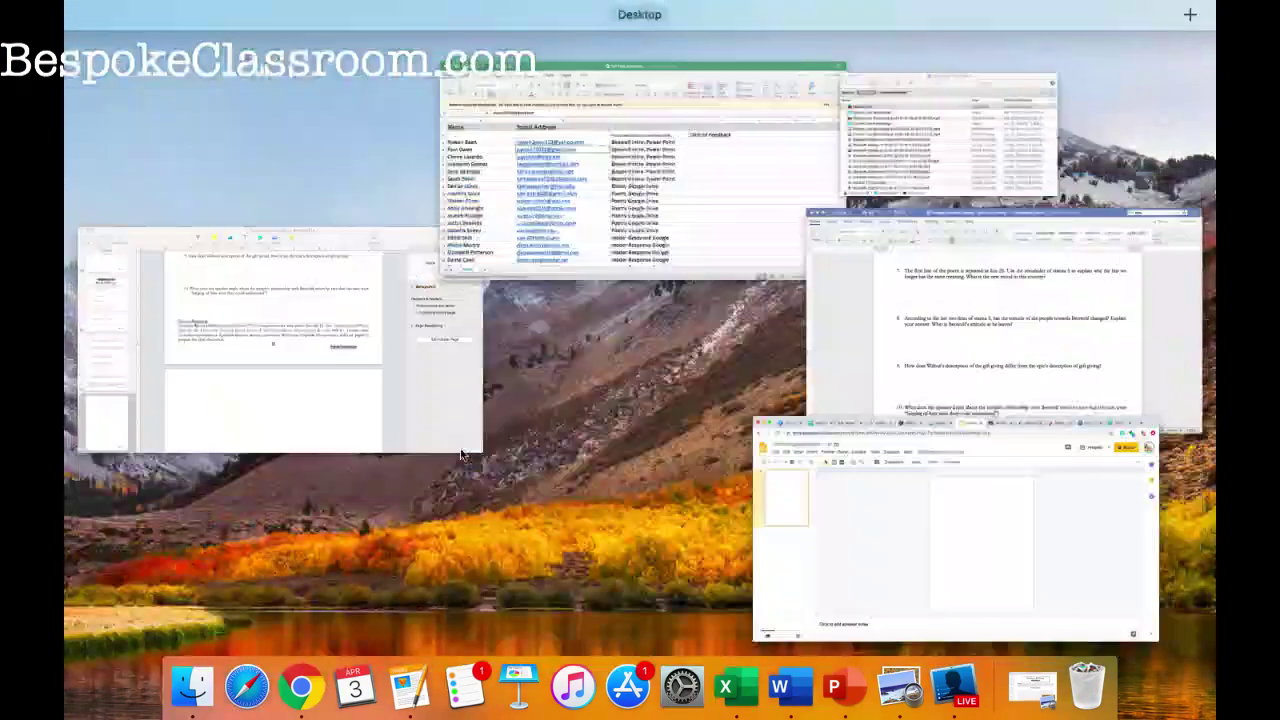
pyautogui.click(435, 432)
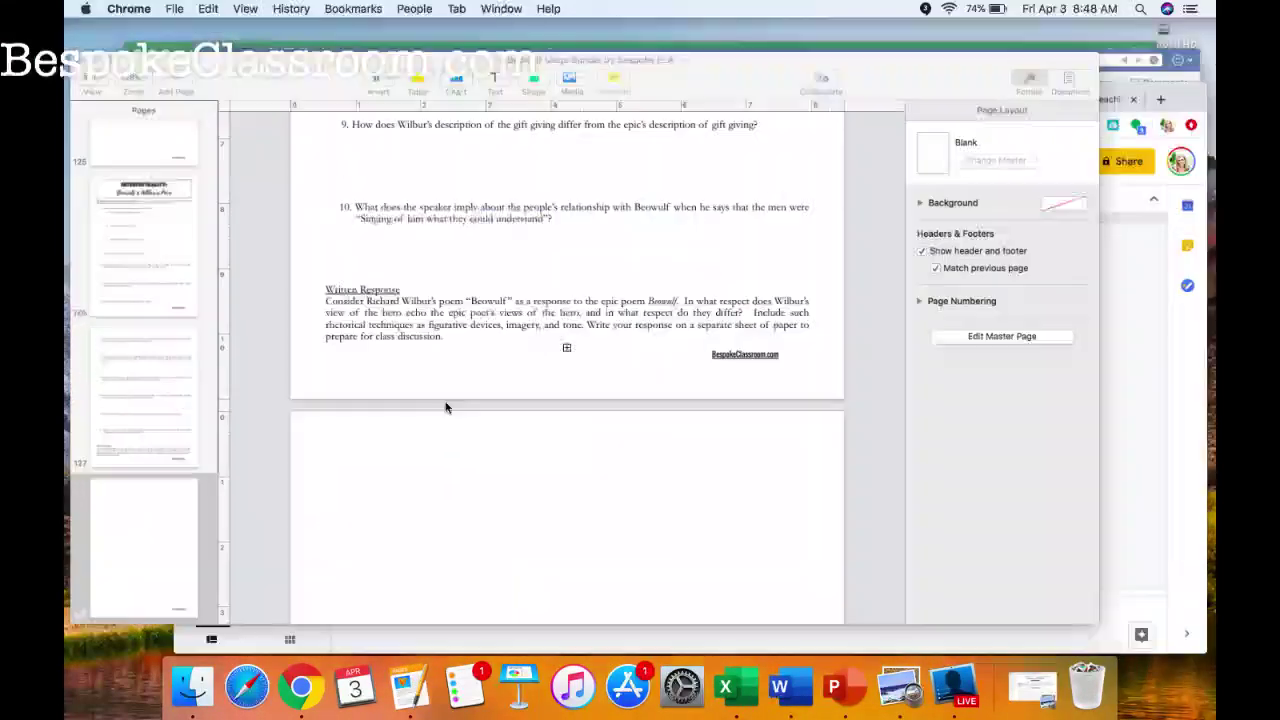
pyautogui.hotkey('ctrl', 'Up')
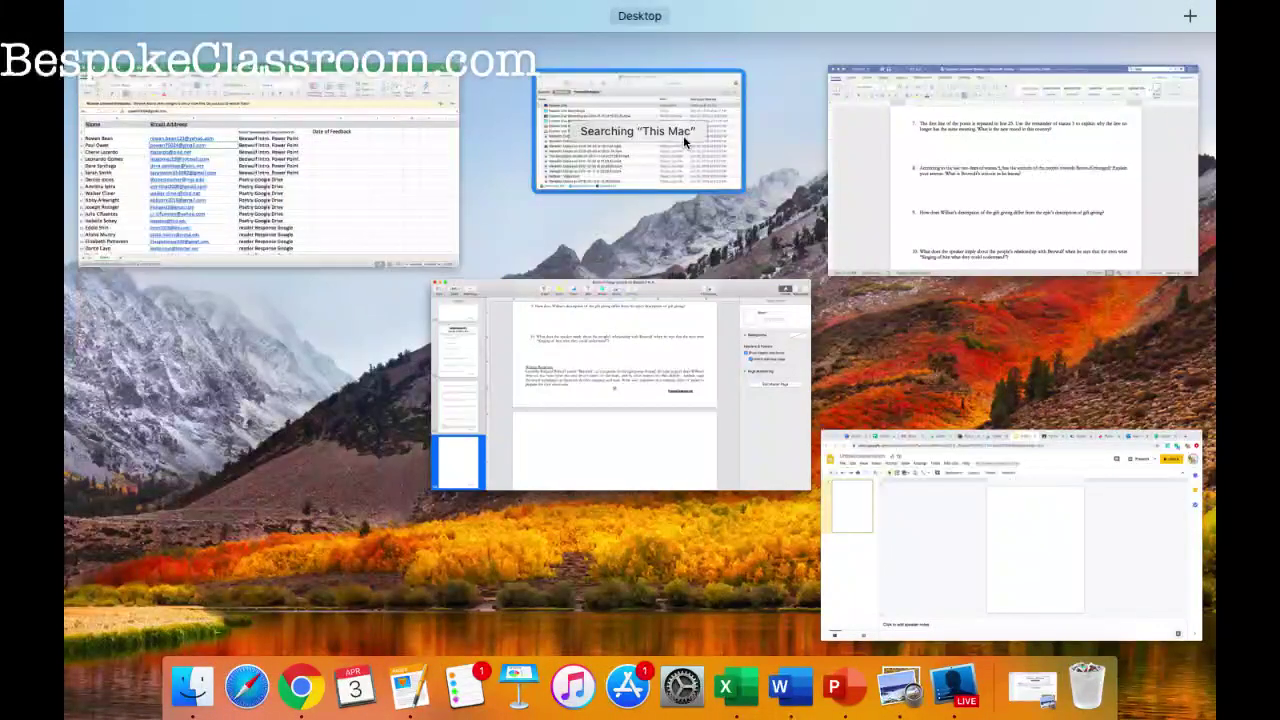
pyautogui.click(668, 180)
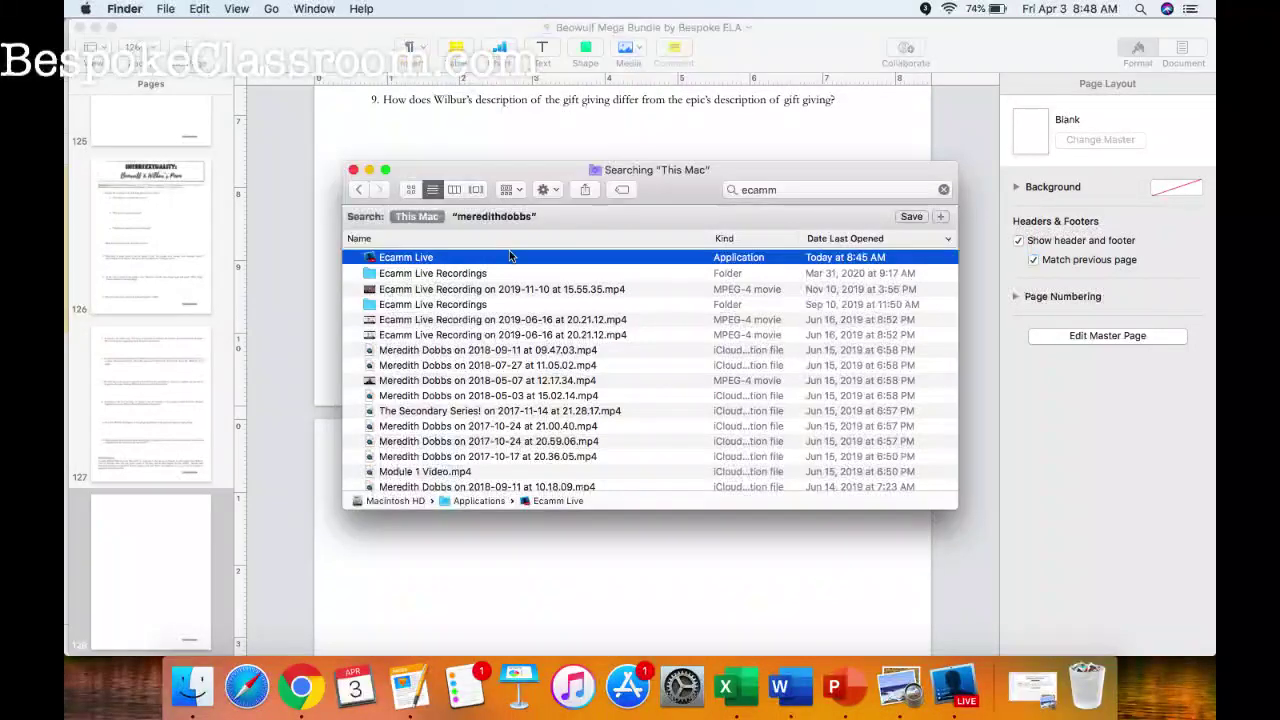
pyautogui.click(360, 189)
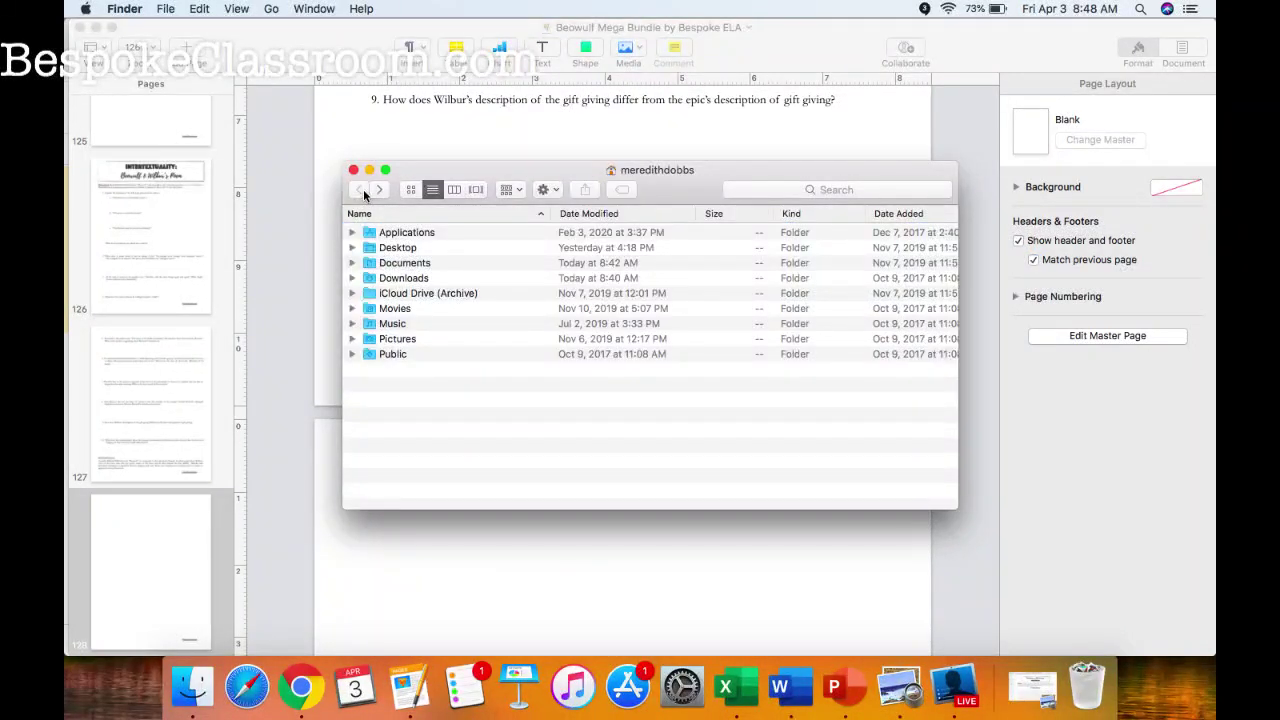
pyautogui.click(402, 264)
pyautogui.doubleClick(402, 264)
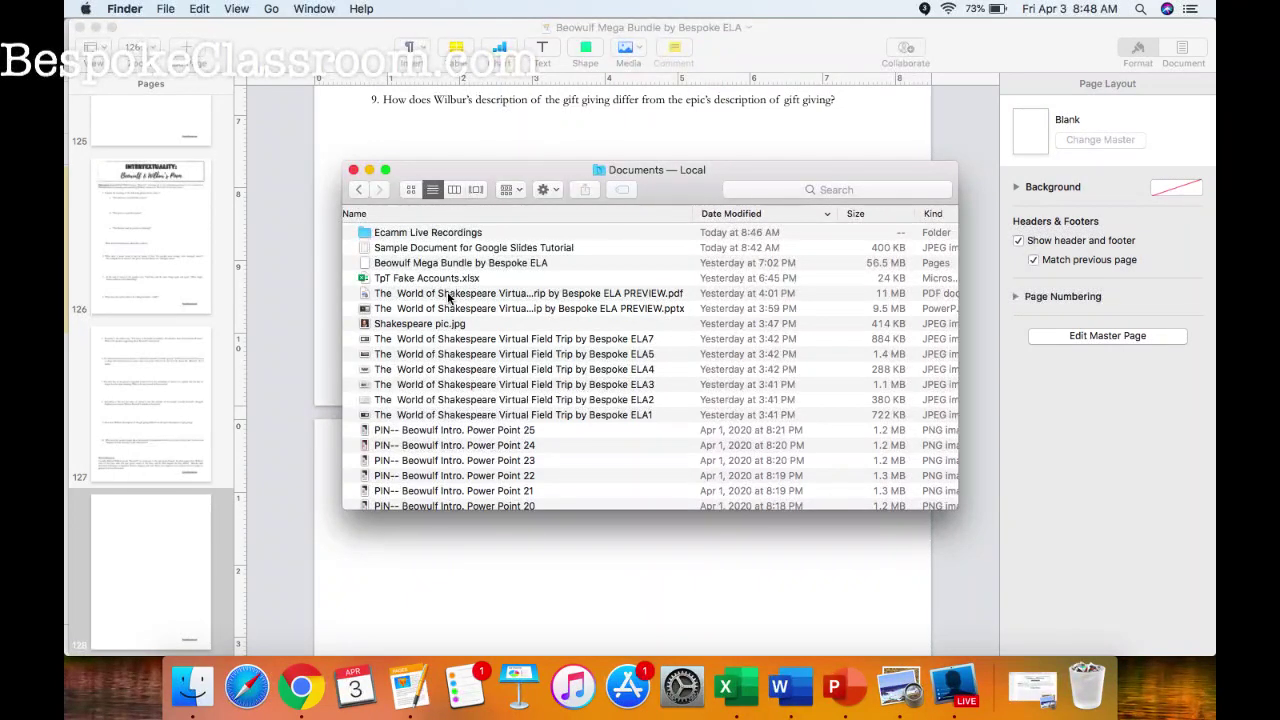
# - Search the Mac for "Beowulf pdf" and open WritingCommentaryfortheLiteraryAnalysisEssay.pdf
pyautogui.scroll(-3, 448, 297)
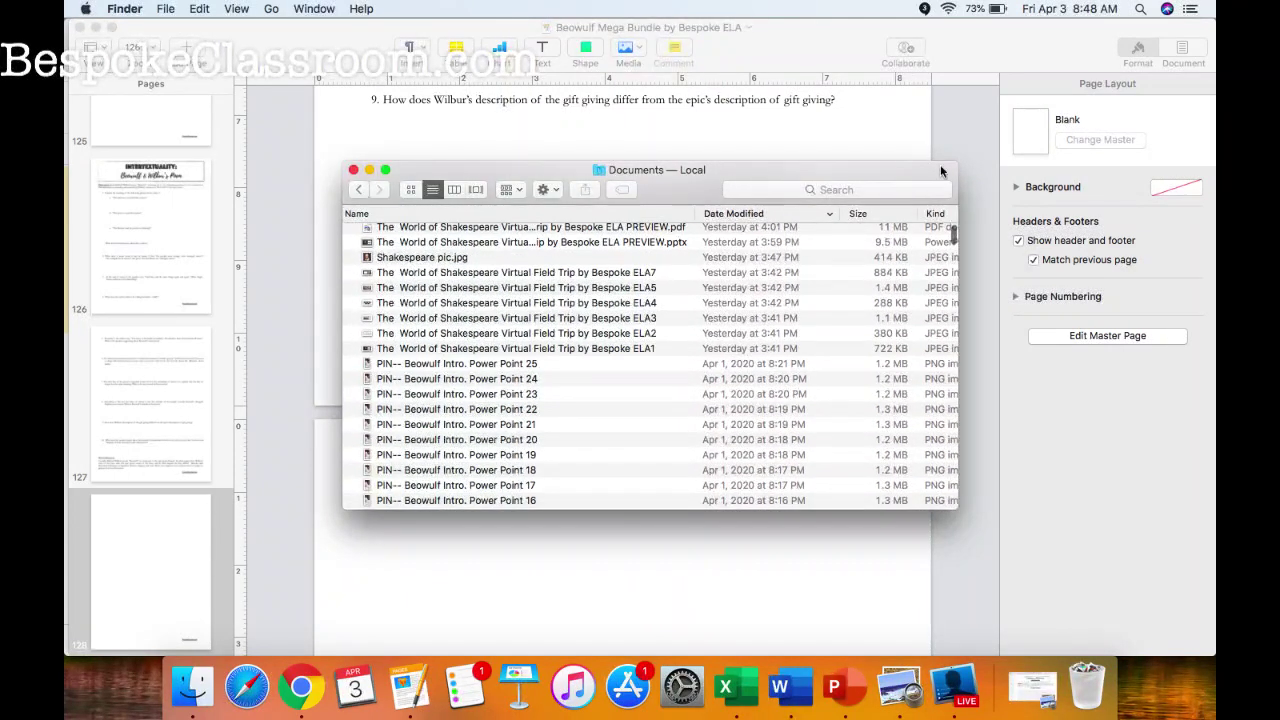
pyautogui.click(918, 188)
pyautogui.write('Beowulf pdf')
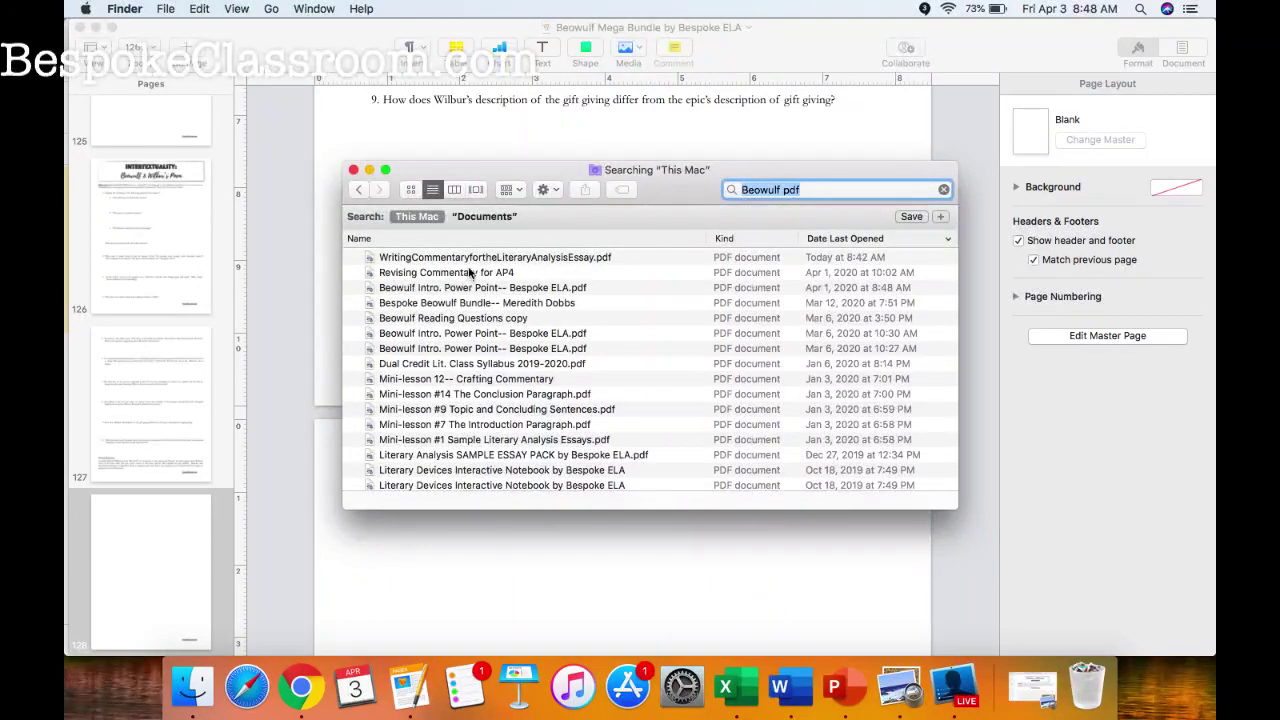
pyautogui.click(468, 259)
pyautogui.doubleClick(468, 259)
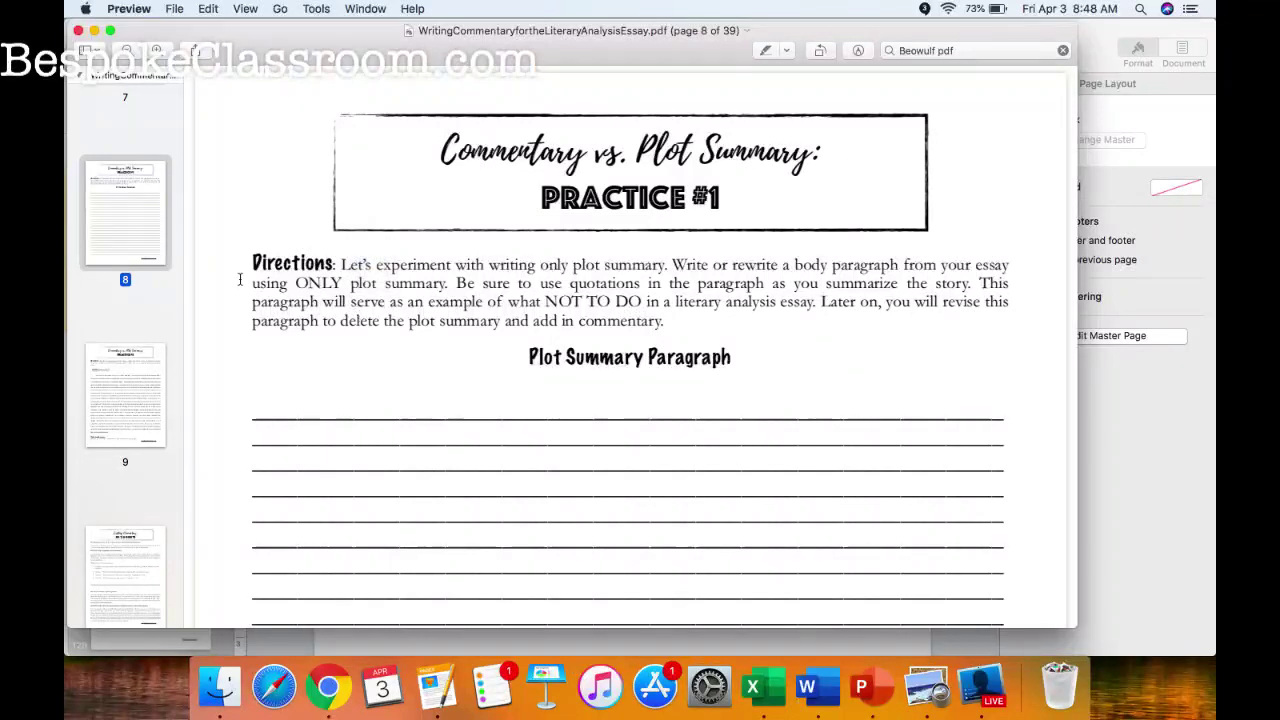
# - Export page 8, the Commentary vs. Plot Summary Practice #1 worksheet, to Documents as a JPEG named "Commentary Worksheet 1"
pyautogui.scroll(2, 139, 254)
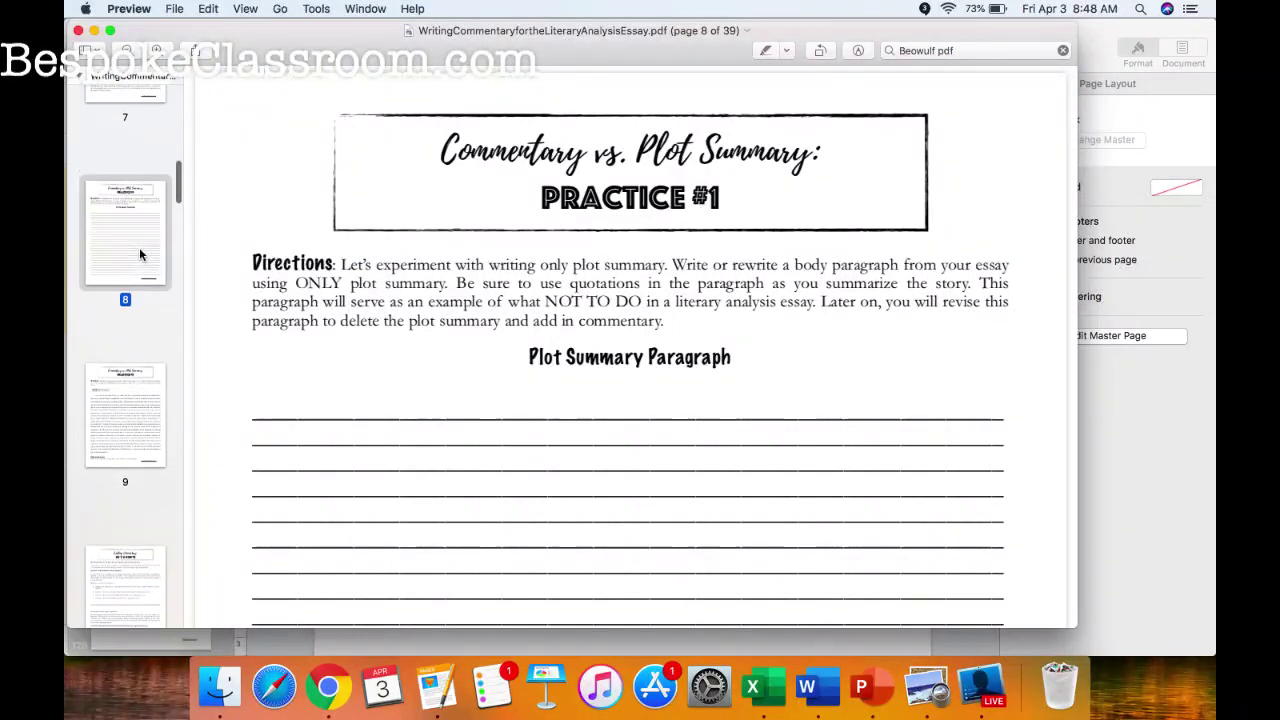
pyautogui.scroll(-1, 139, 250)
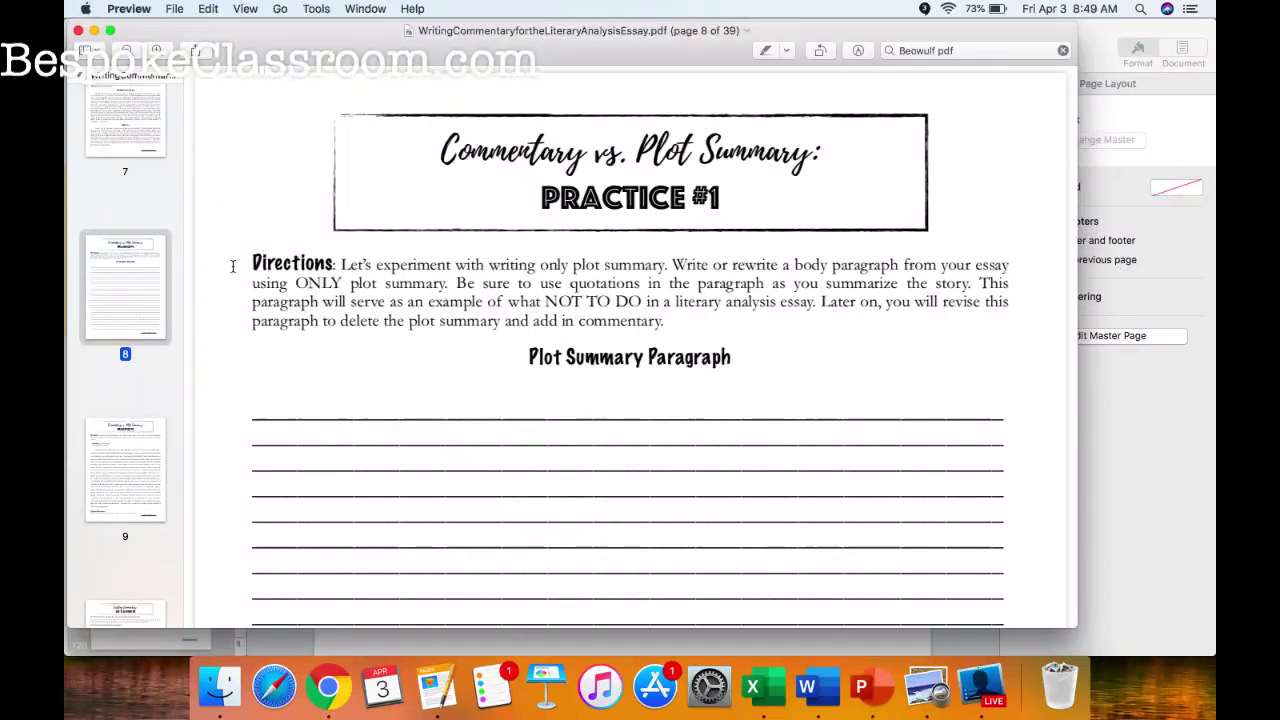
pyautogui.rightClick(126, 290)
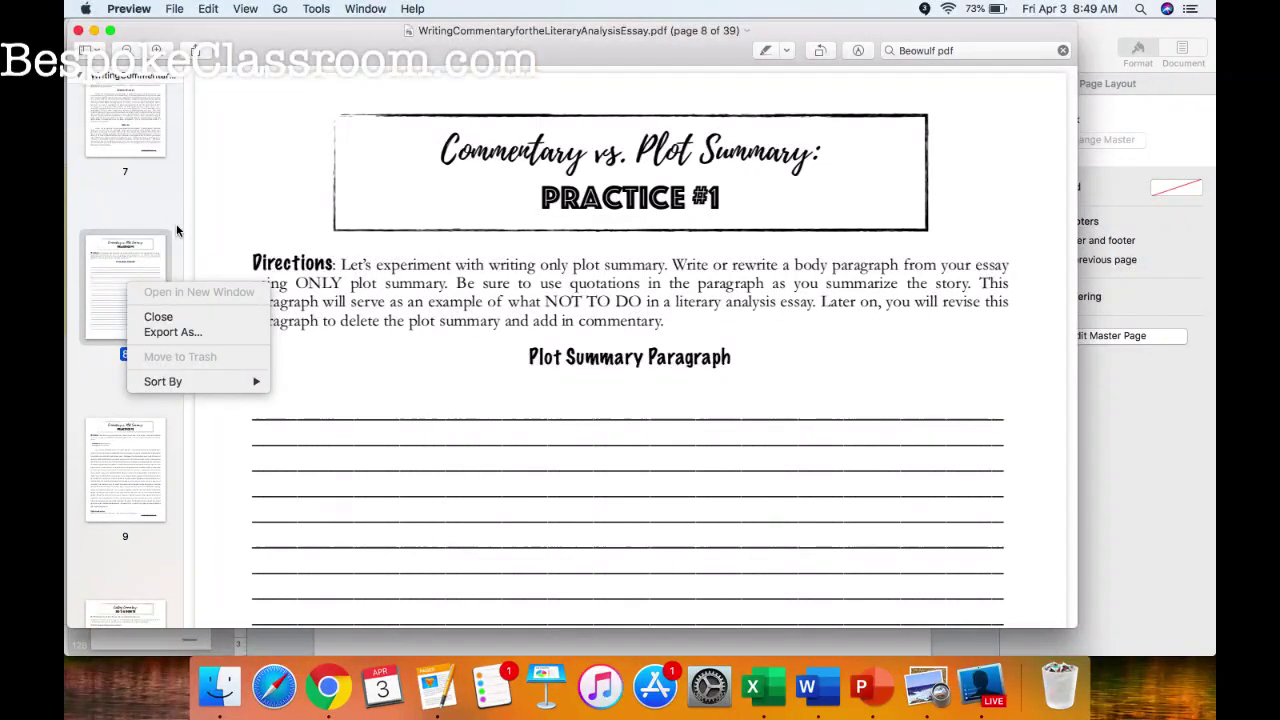
pyautogui.click(207, 331)
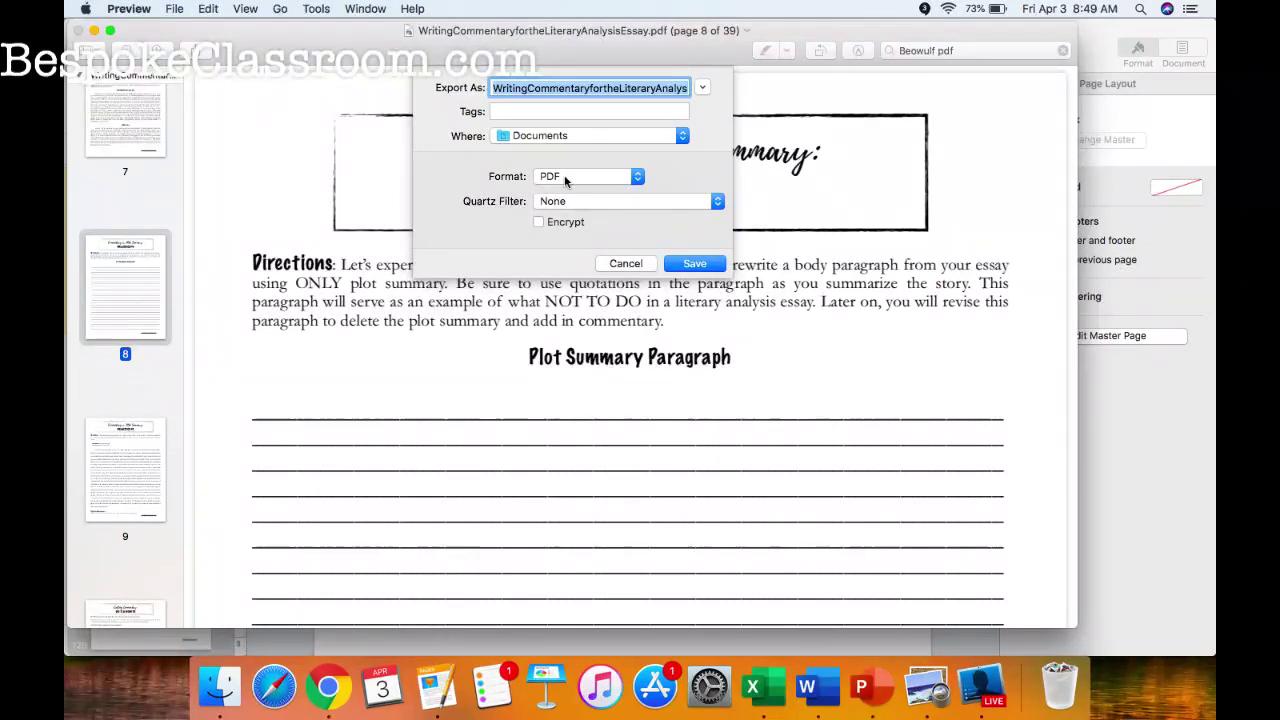
pyautogui.write('Comment')
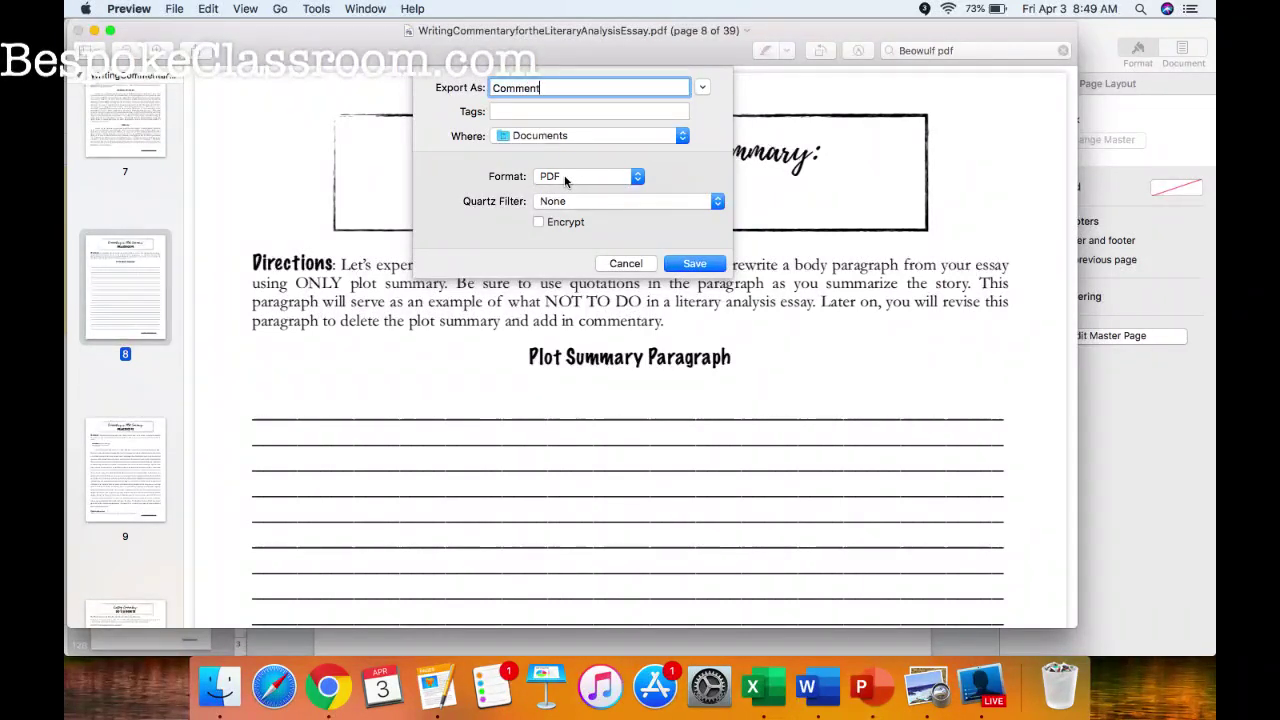
pyautogui.write('ary Worksheet 1')
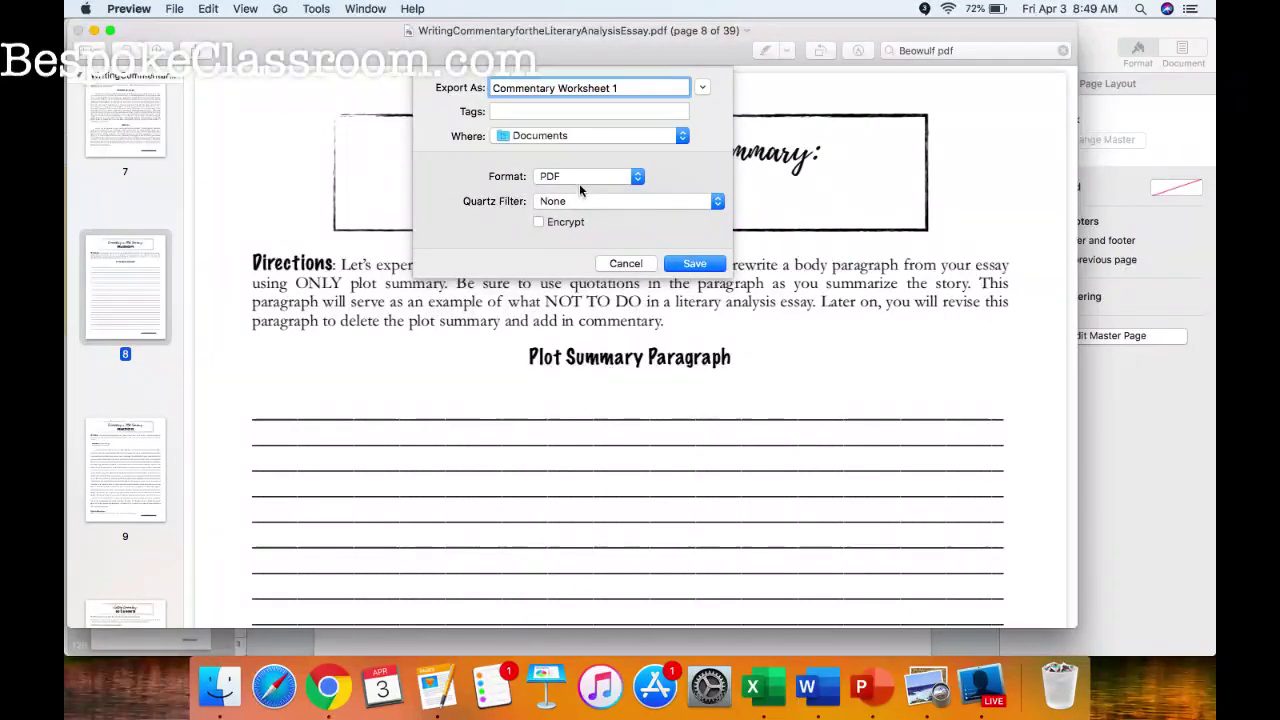
pyautogui.click(578, 177)
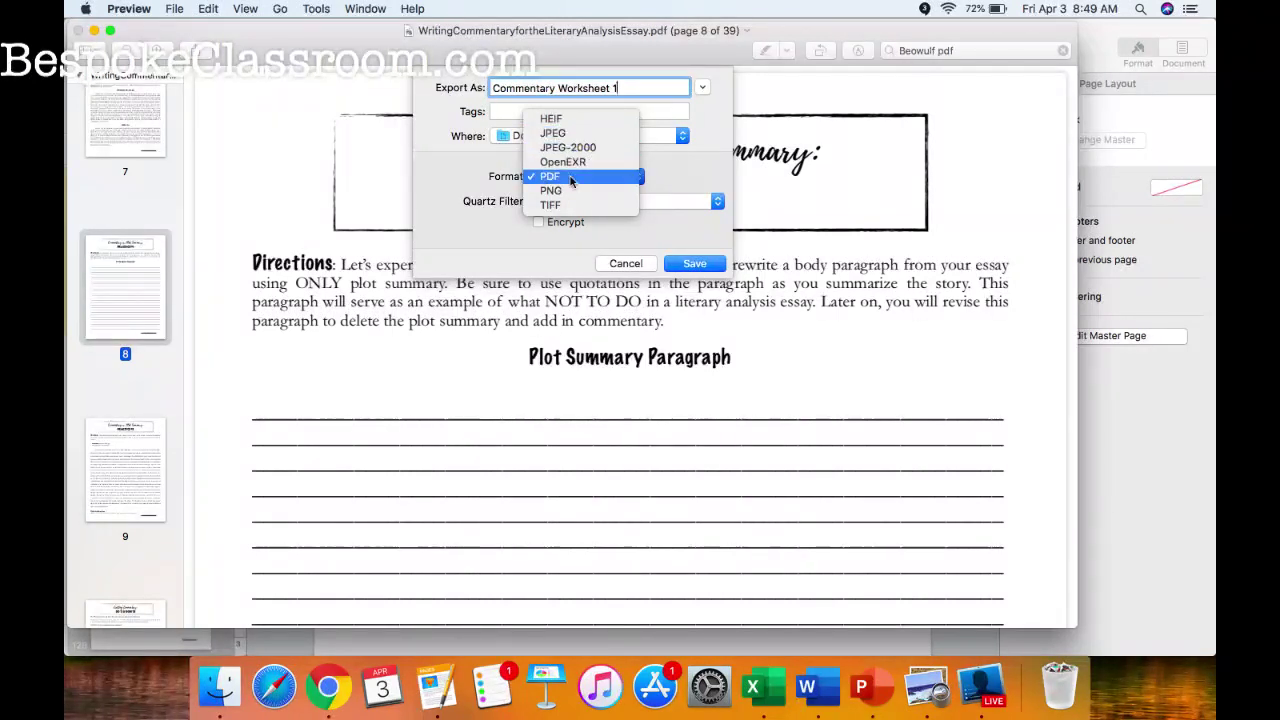
pyautogui.click(572, 134)
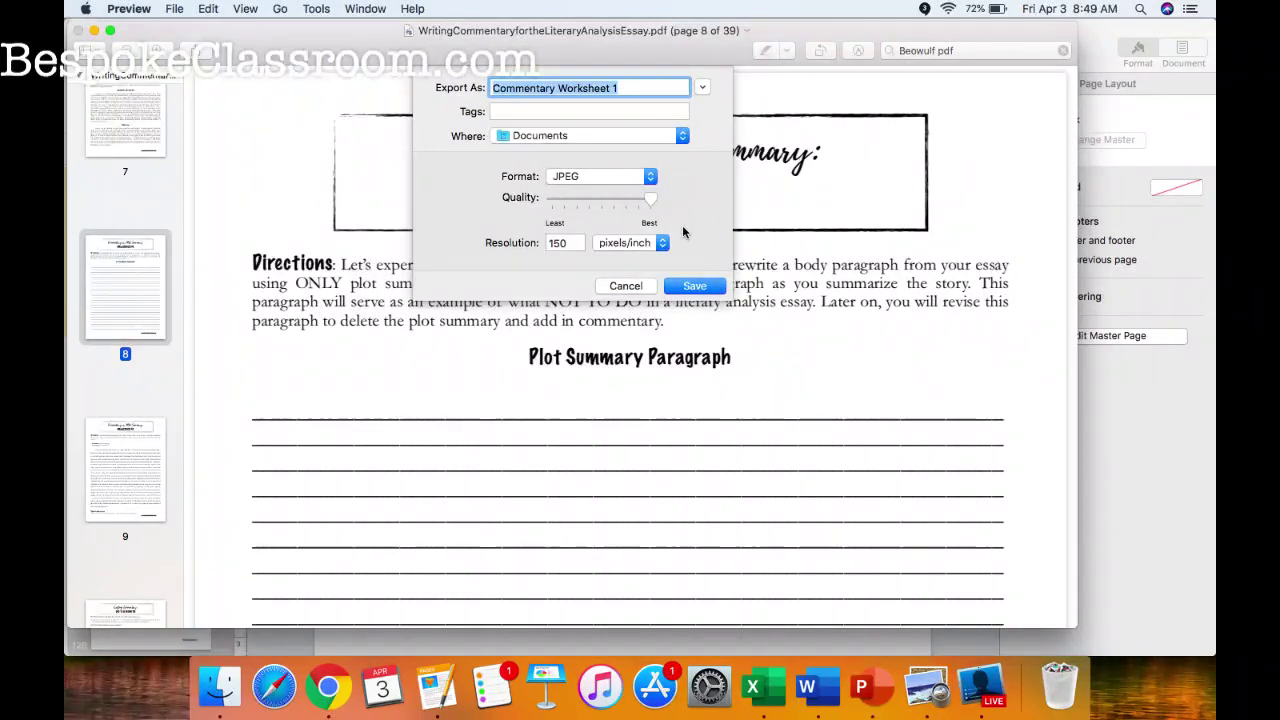
pyautogui.click(695, 287)
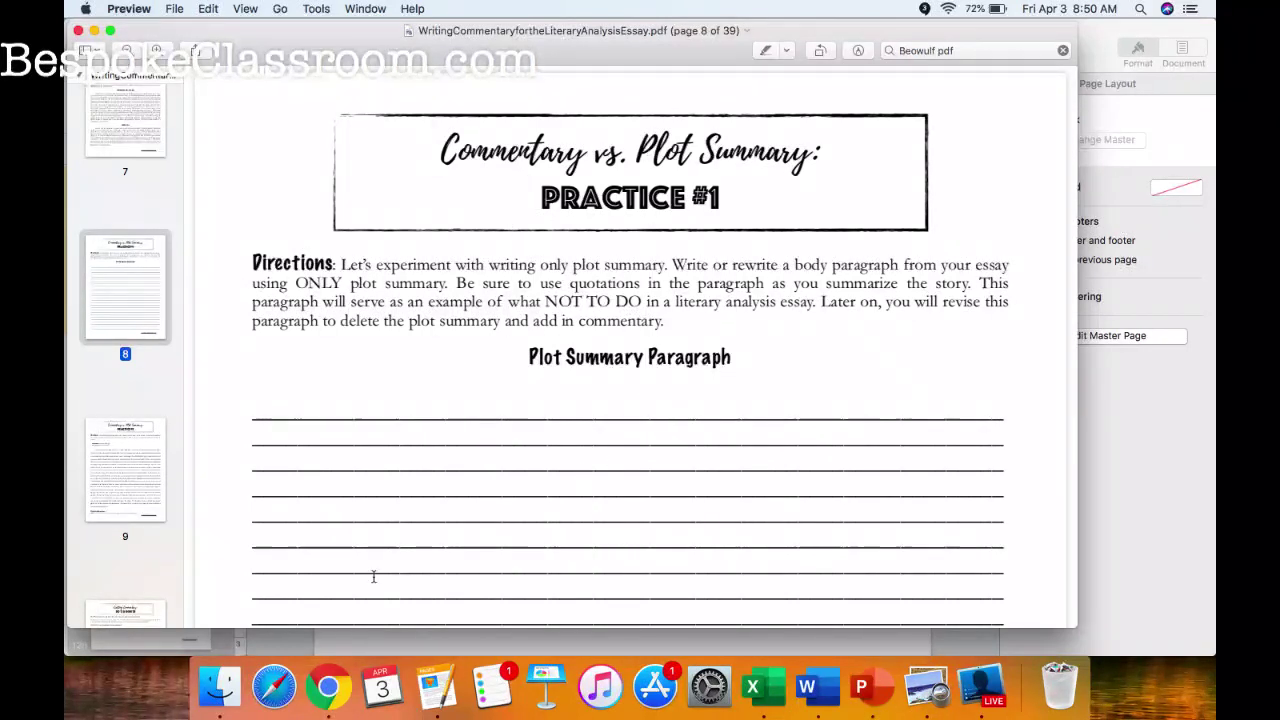
# - Switch back to the Google Slides presentation in Chrome and rename it "Commentary Worksheet #1"
pyautogui.click(330, 684)
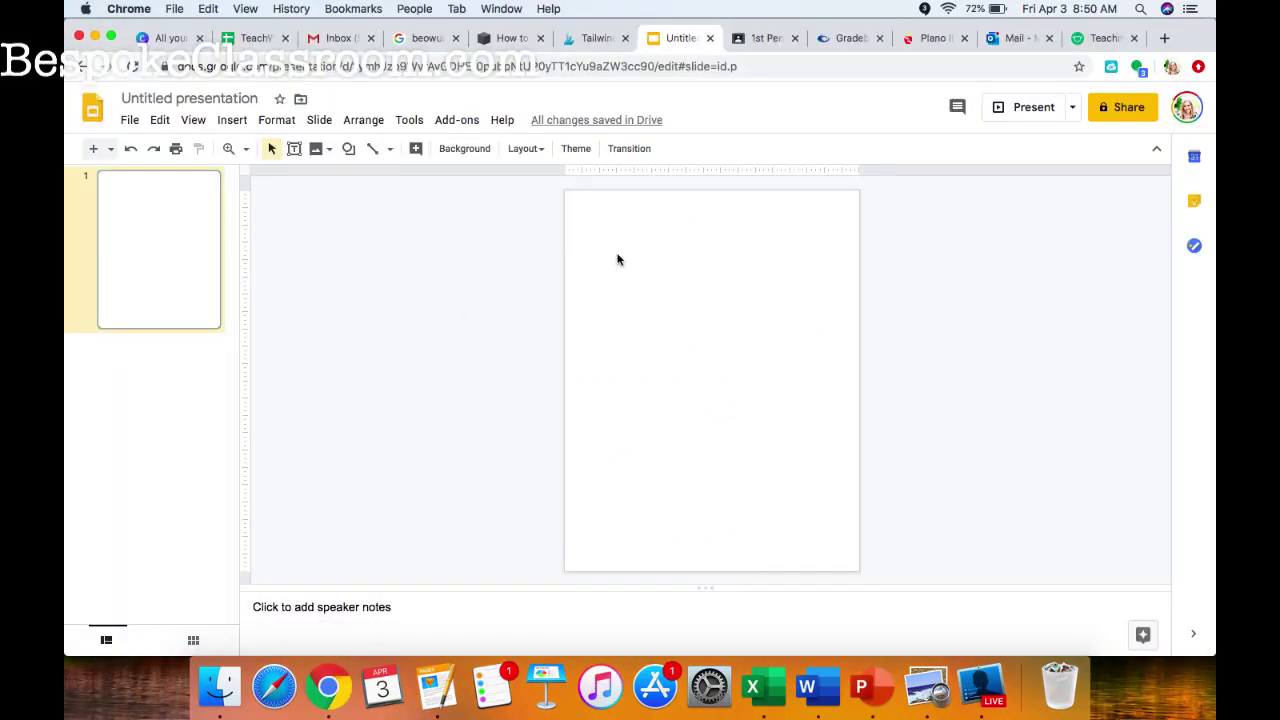
pyautogui.click(218, 101)
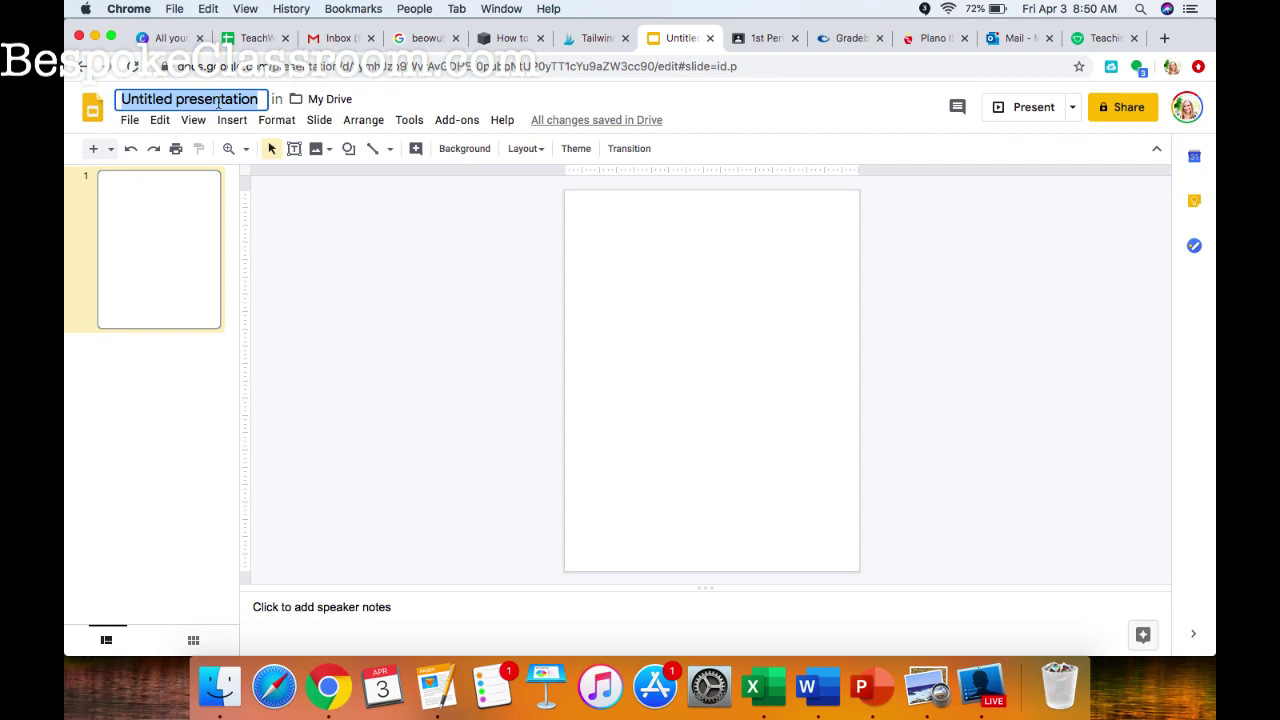
pyautogui.write('Commentar')
pyautogui.write('y Work')
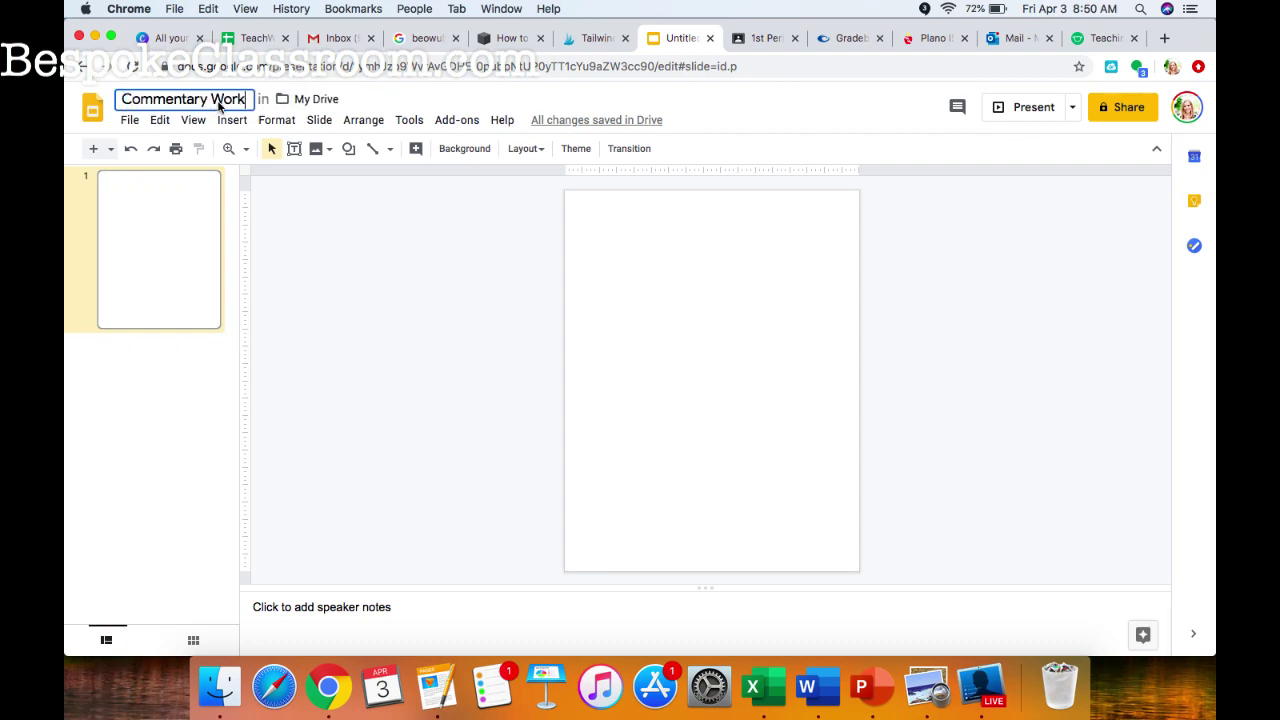
pyautogui.write('sheet #1')
pyautogui.click(323, 230)
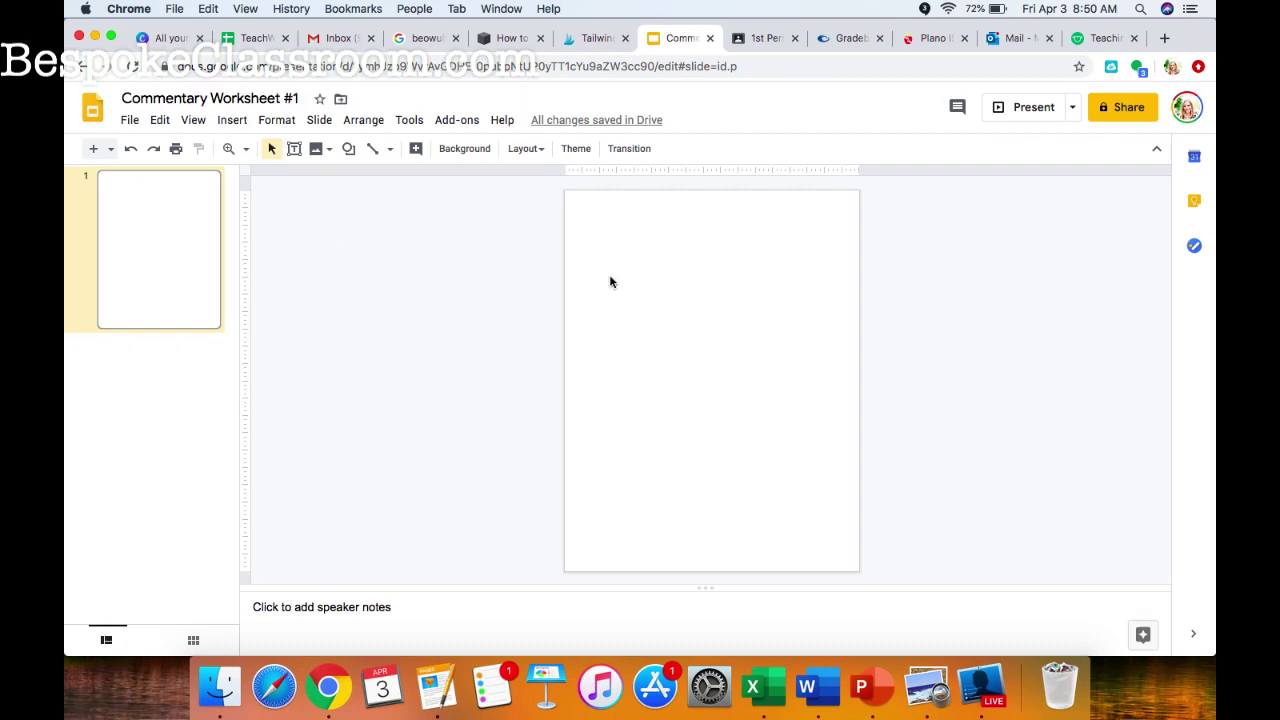
# - Try placing the Commentary Worksheet 1 JPEG from Documents on the slide as a movable image and remove it again
pyautogui.click(318, 152)
pyautogui.click(498, 345)
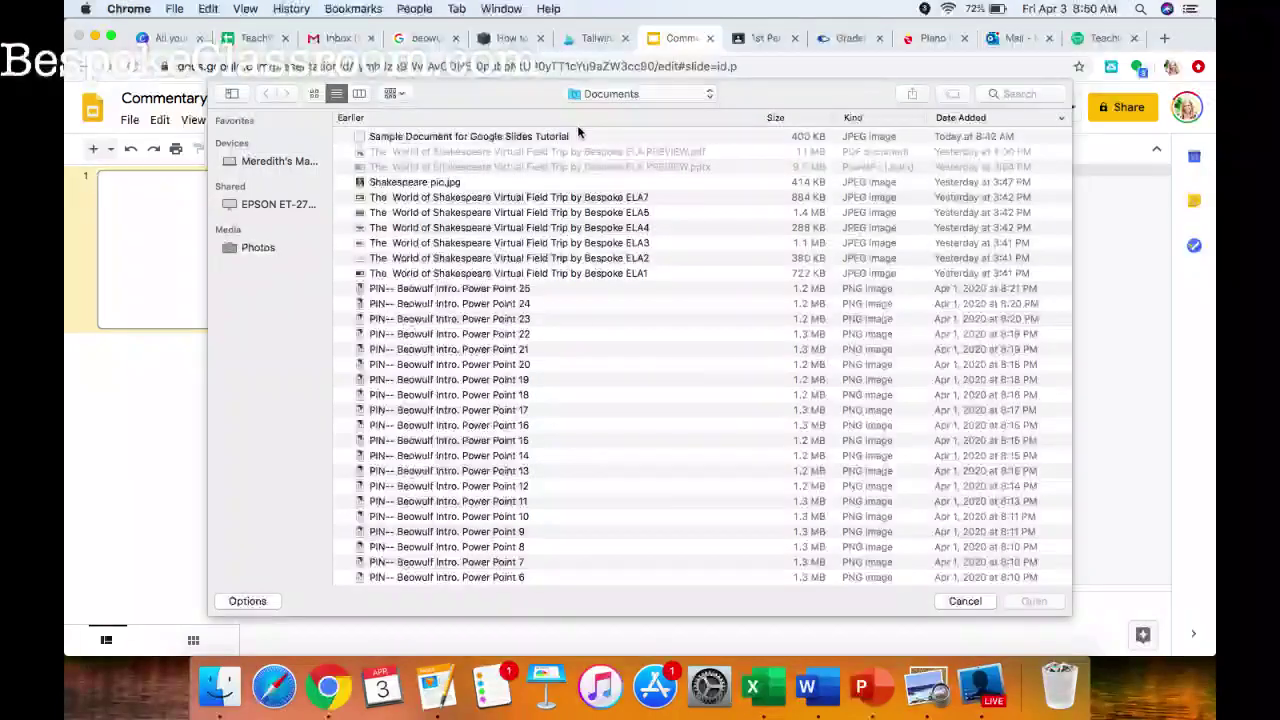
pyautogui.doubleClick(545, 137)
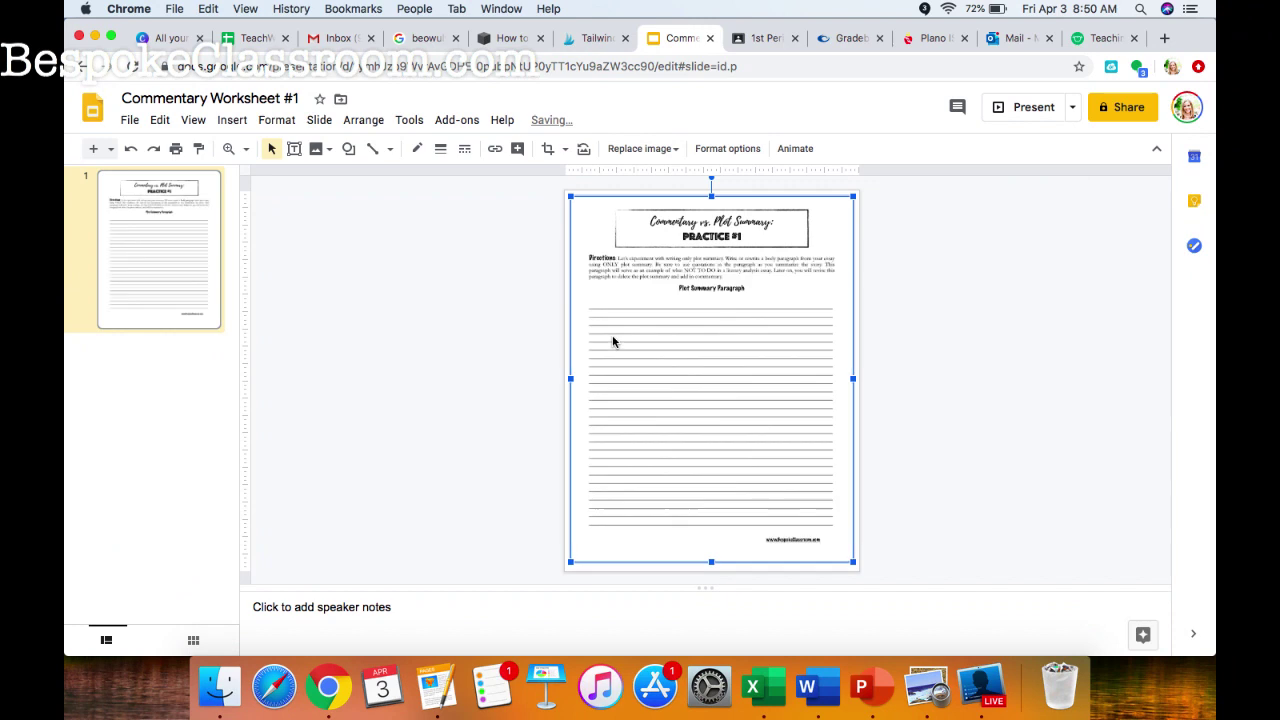
pyautogui.moveTo(633, 316); pyautogui.dragTo(735, 306)
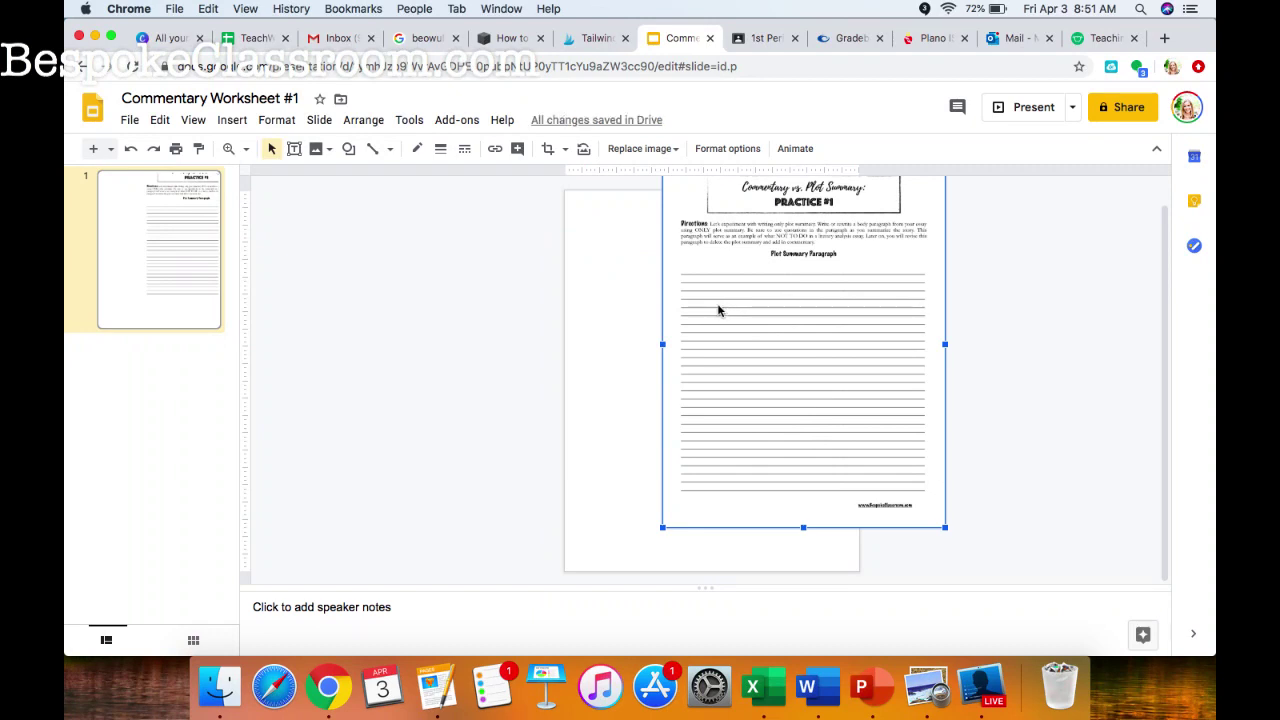
pyautogui.press('BackSpace')
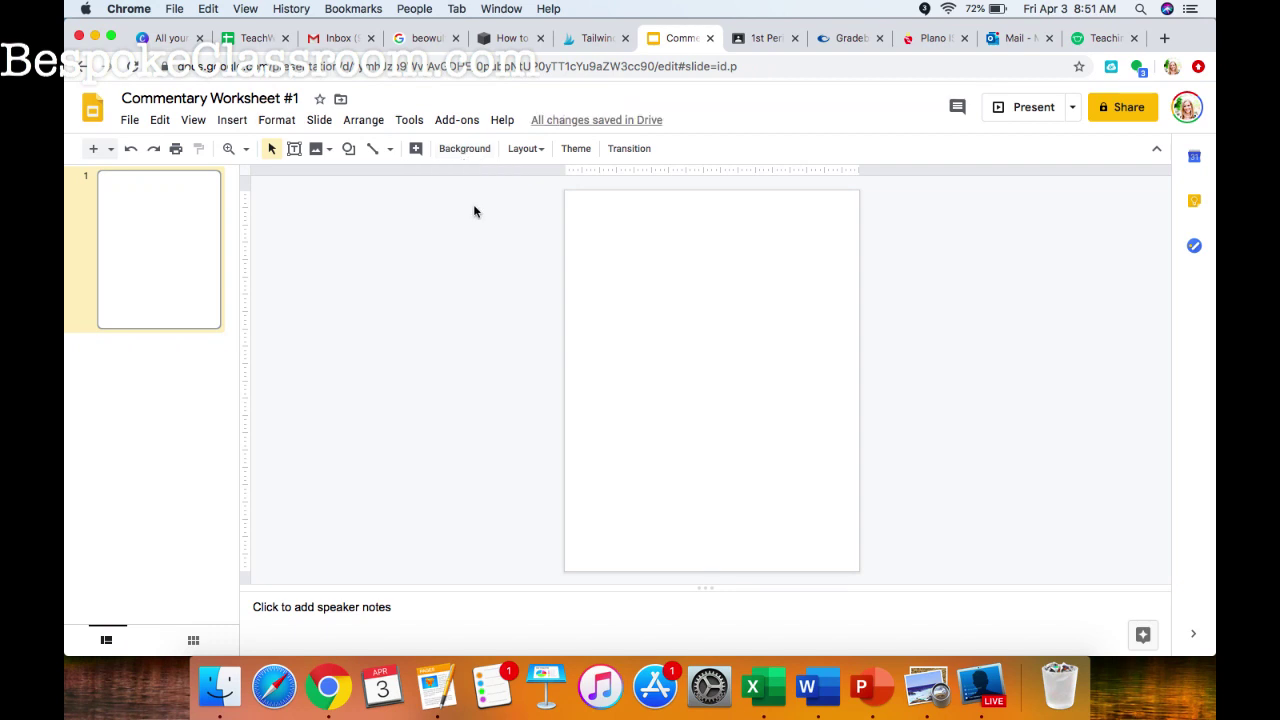
# - Set the slide's background image to the Commentary Worksheet 1 JPEG uploaded from Documents
pyautogui.click(464, 150)
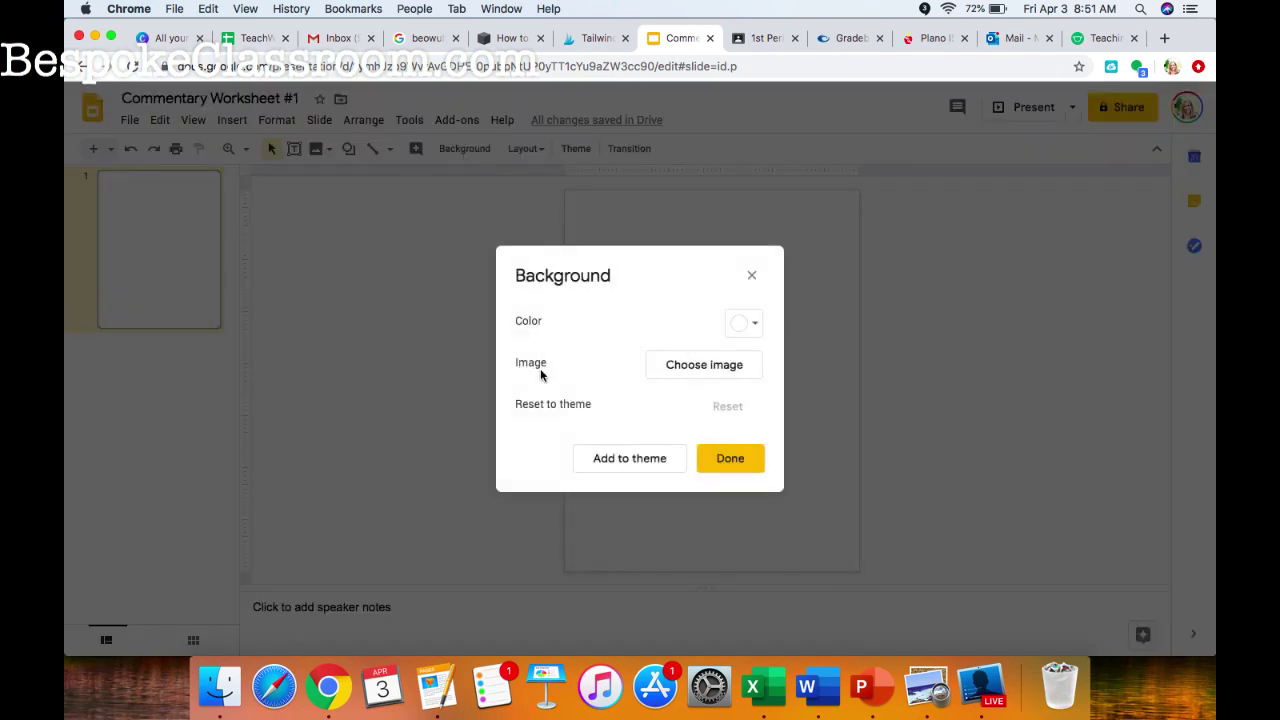
pyautogui.click(716, 373)
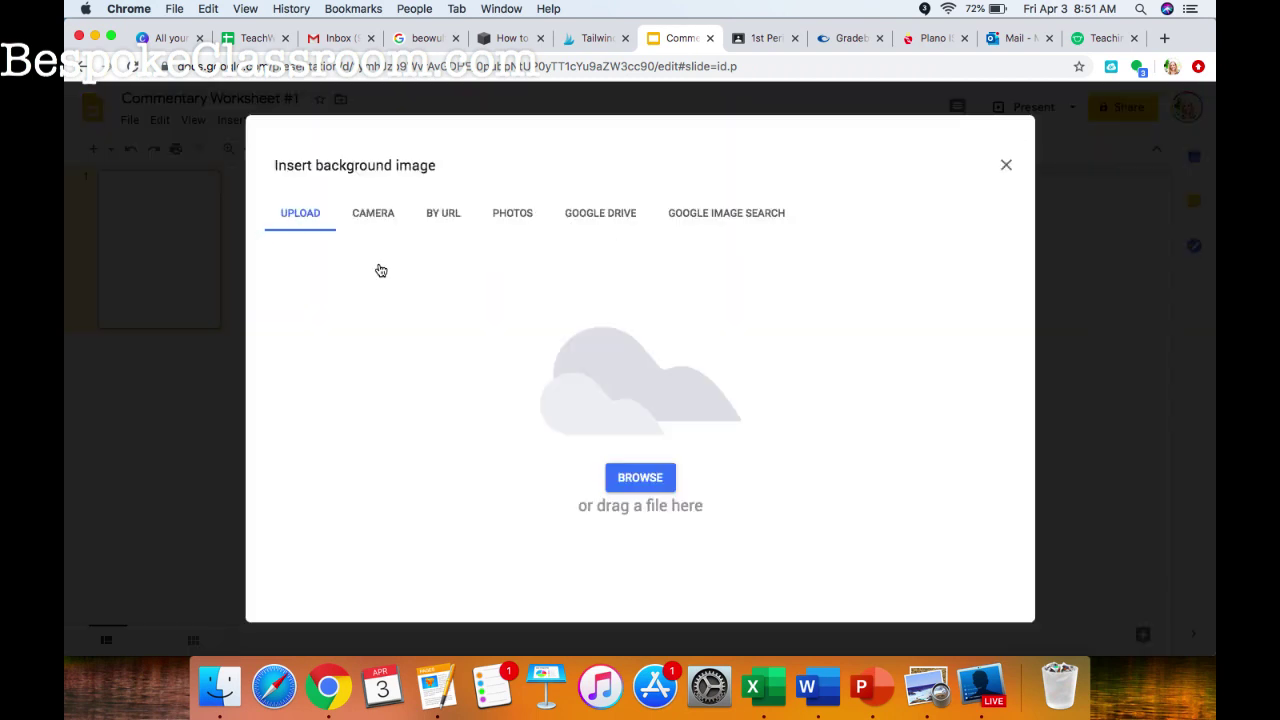
pyautogui.click(590, 305)
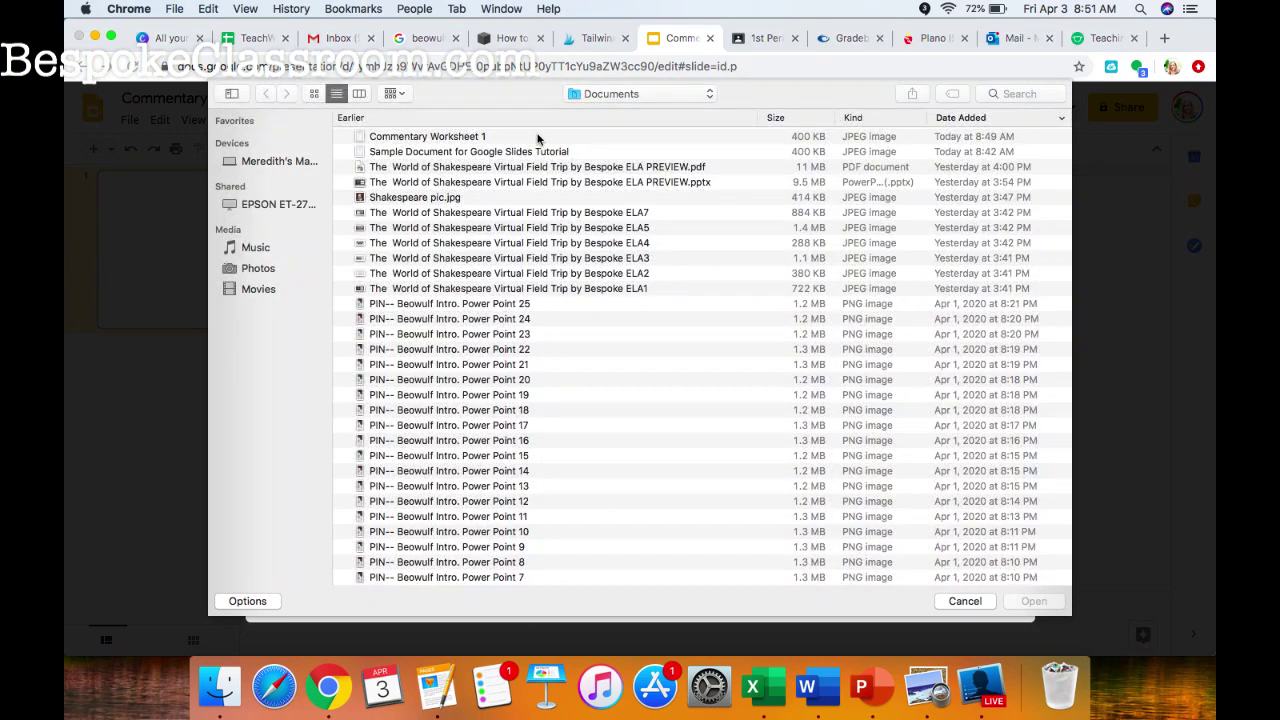
pyautogui.doubleClick(537, 137)
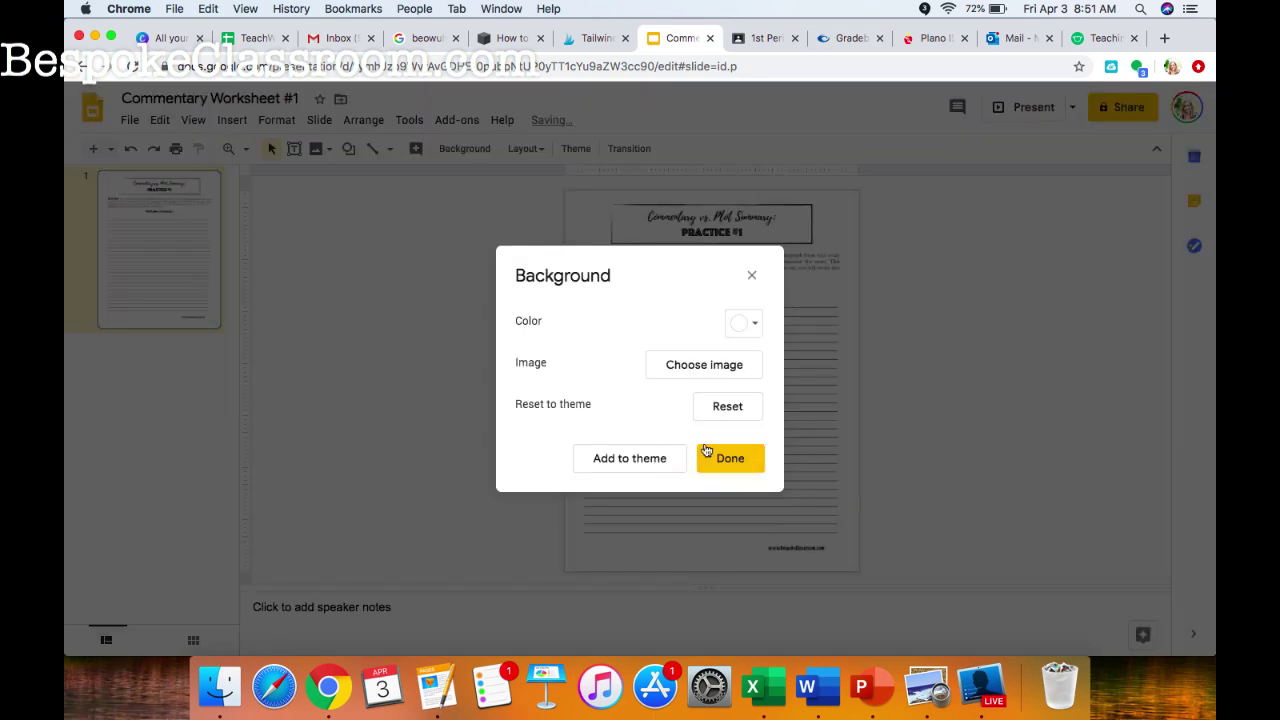
pyautogui.click(724, 456)
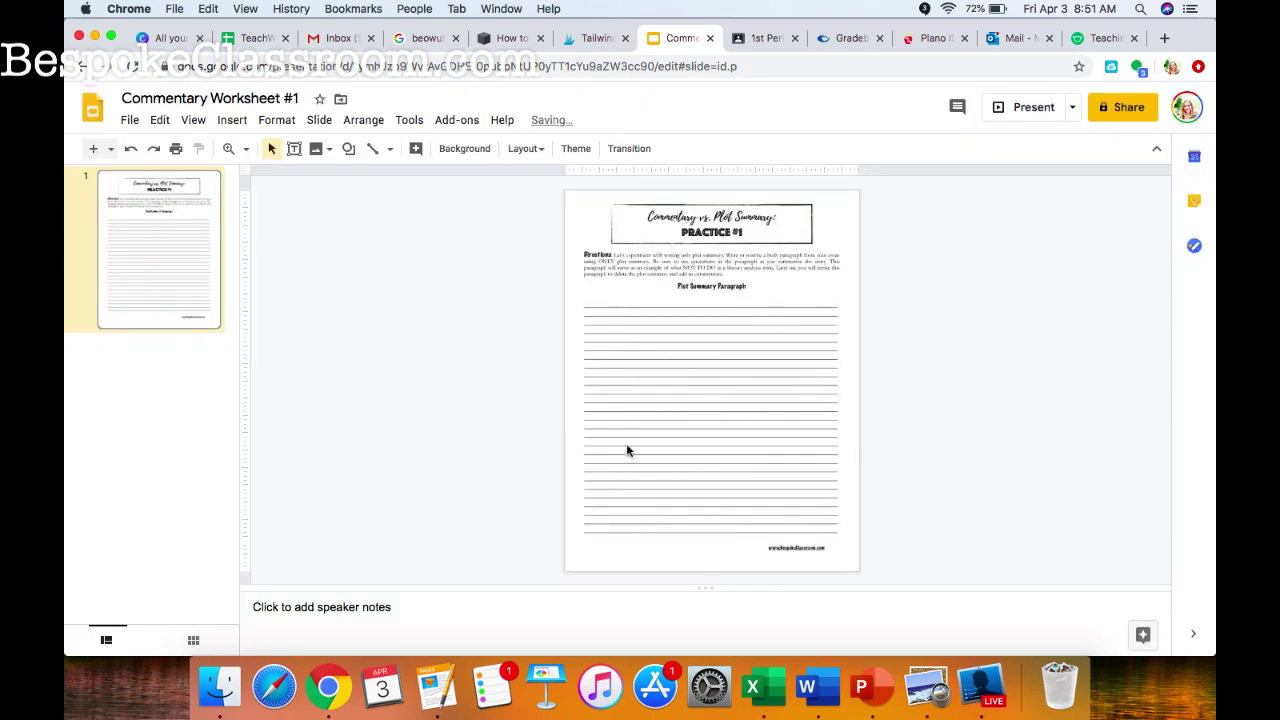
# - View the slide at 100% and look over the worksheet's title, directions and writing lines
pyautogui.click(246, 149)
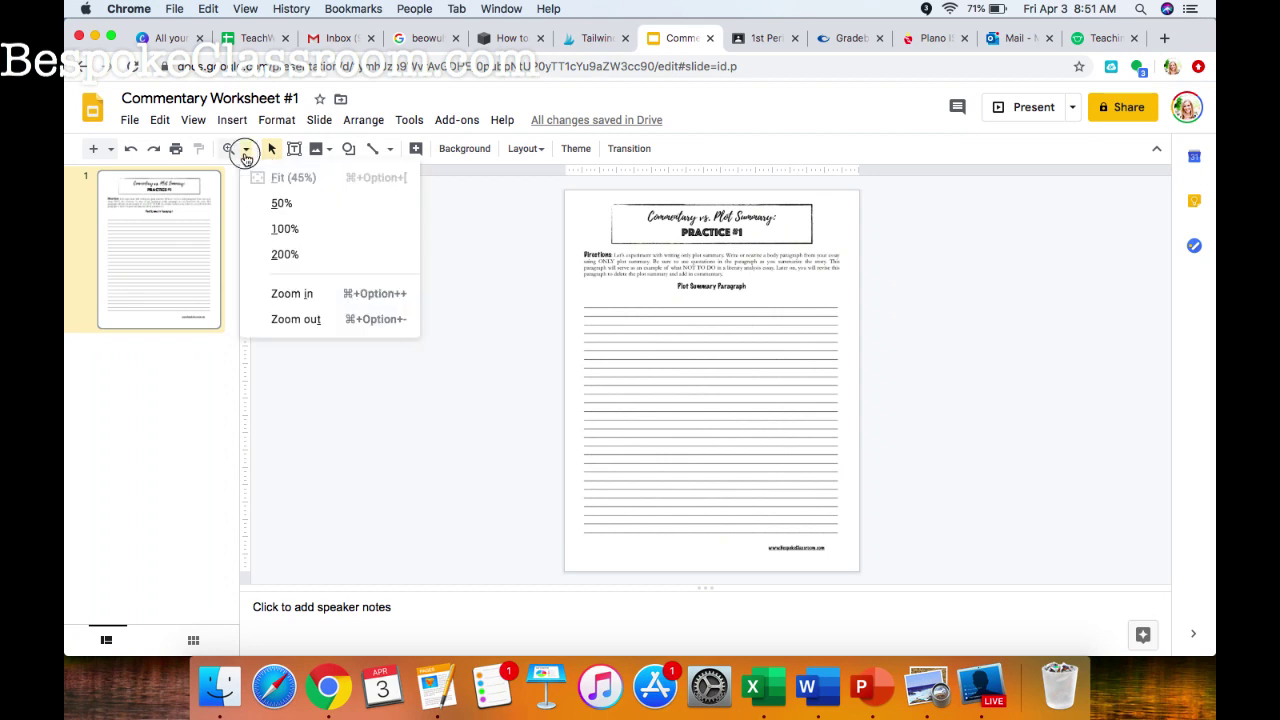
pyautogui.click(346, 230)
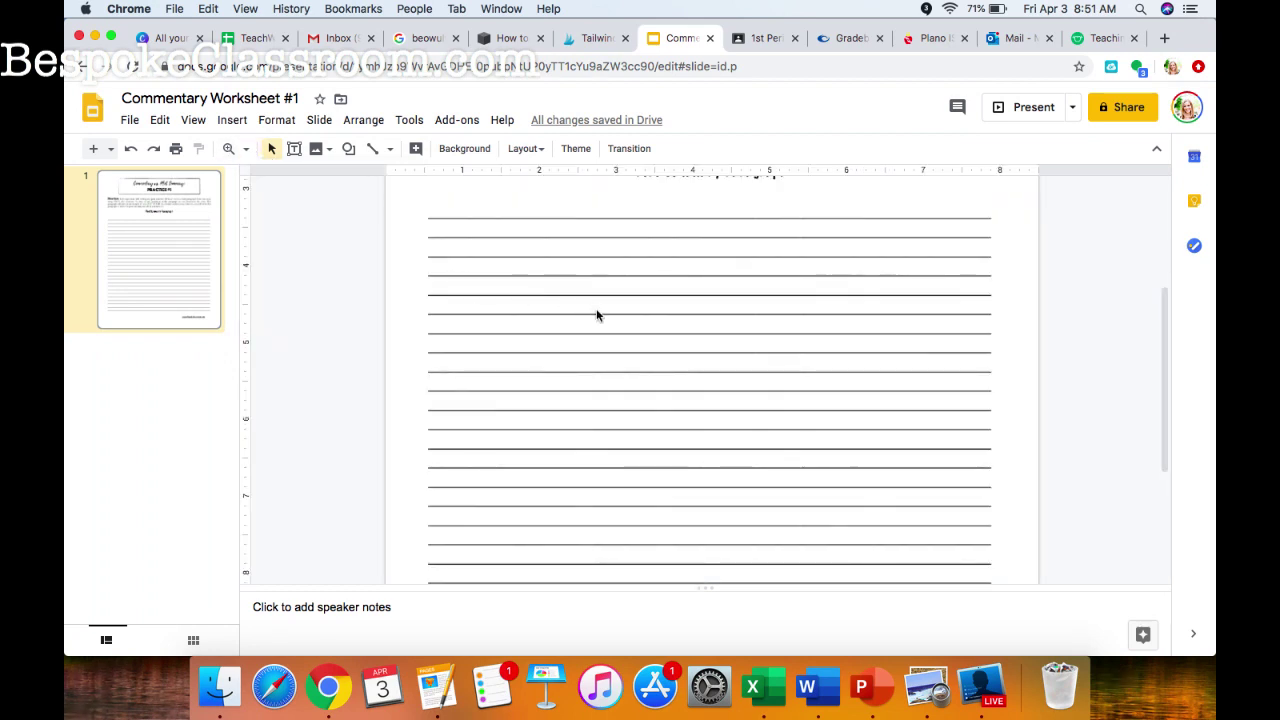
pyautogui.scroll(5, 597, 314)
pyautogui.moveTo(538, 436); pyautogui.dragTo(995, 410)
pyautogui.scroll(-5, 588, 460)
pyautogui.moveTo(589, 457); pyautogui.dragTo(671, 358)
pyautogui.scroll(2, 671, 358)
pyautogui.scroll(5, 671, 358)
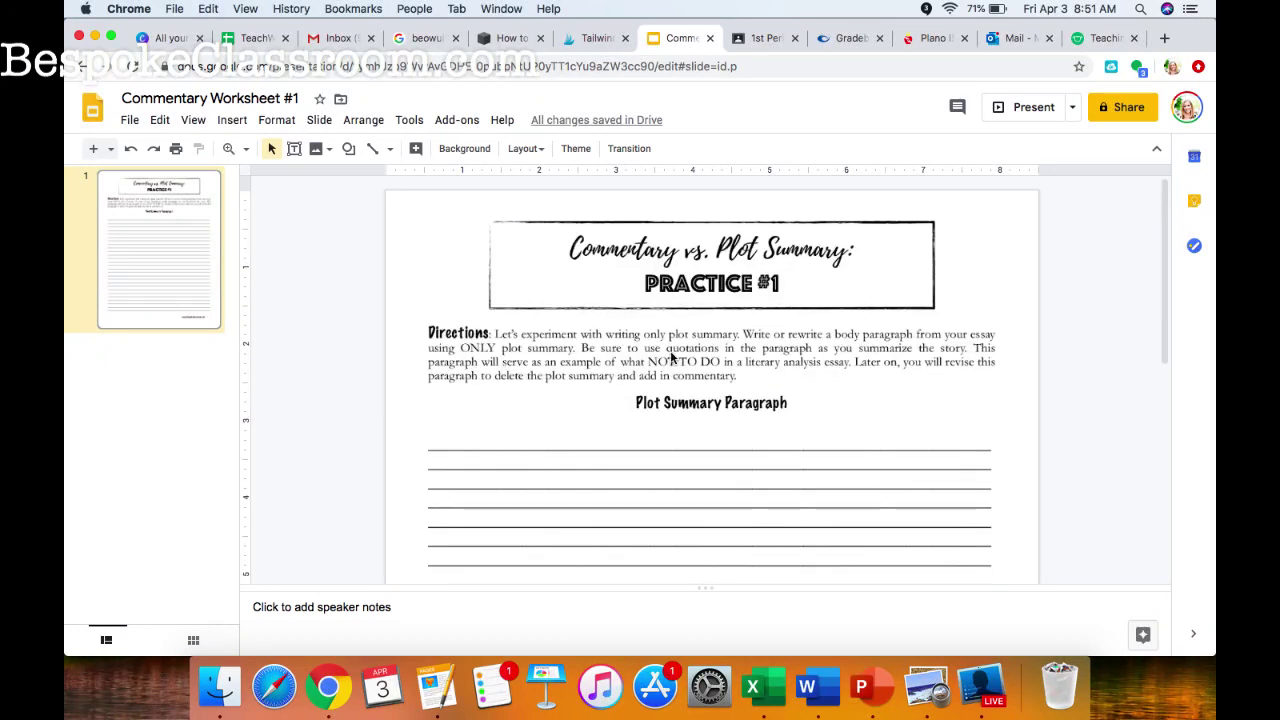
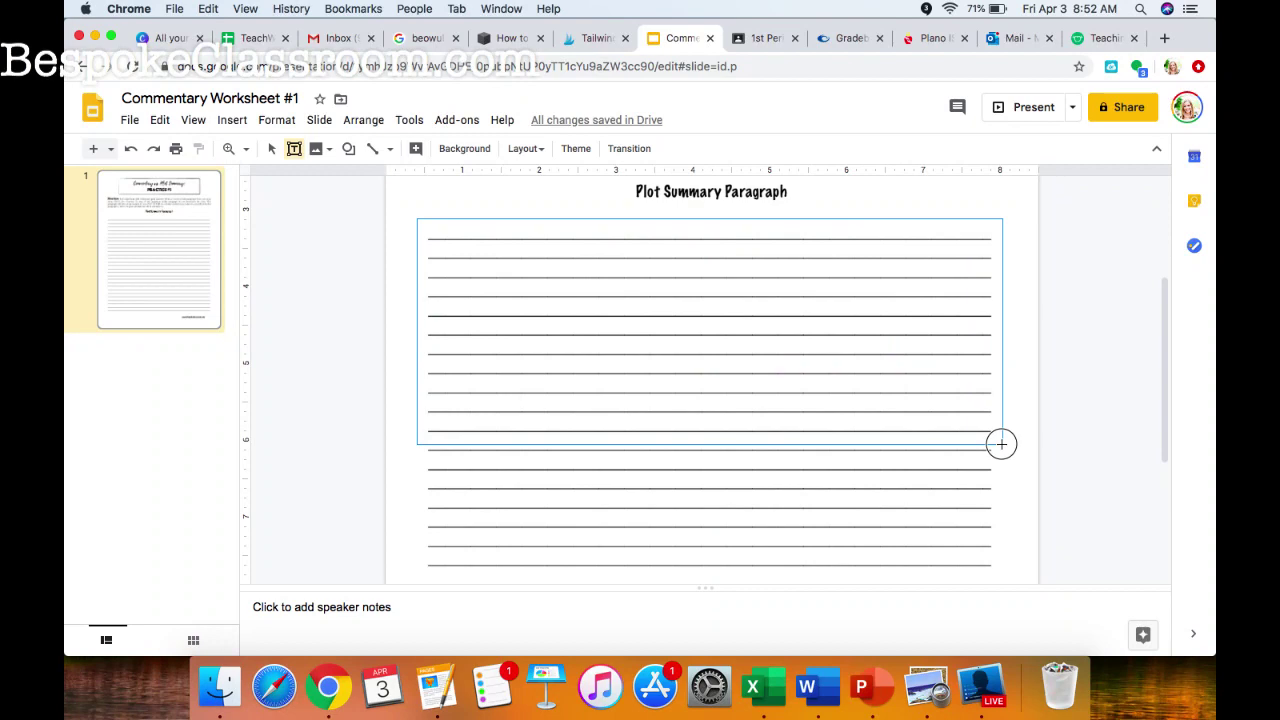
# - Place a text box over the writing lines and stretch it from just below the Plot Summary Paragraph heading past the last line
pyautogui.scroll(-3, 727, 328)
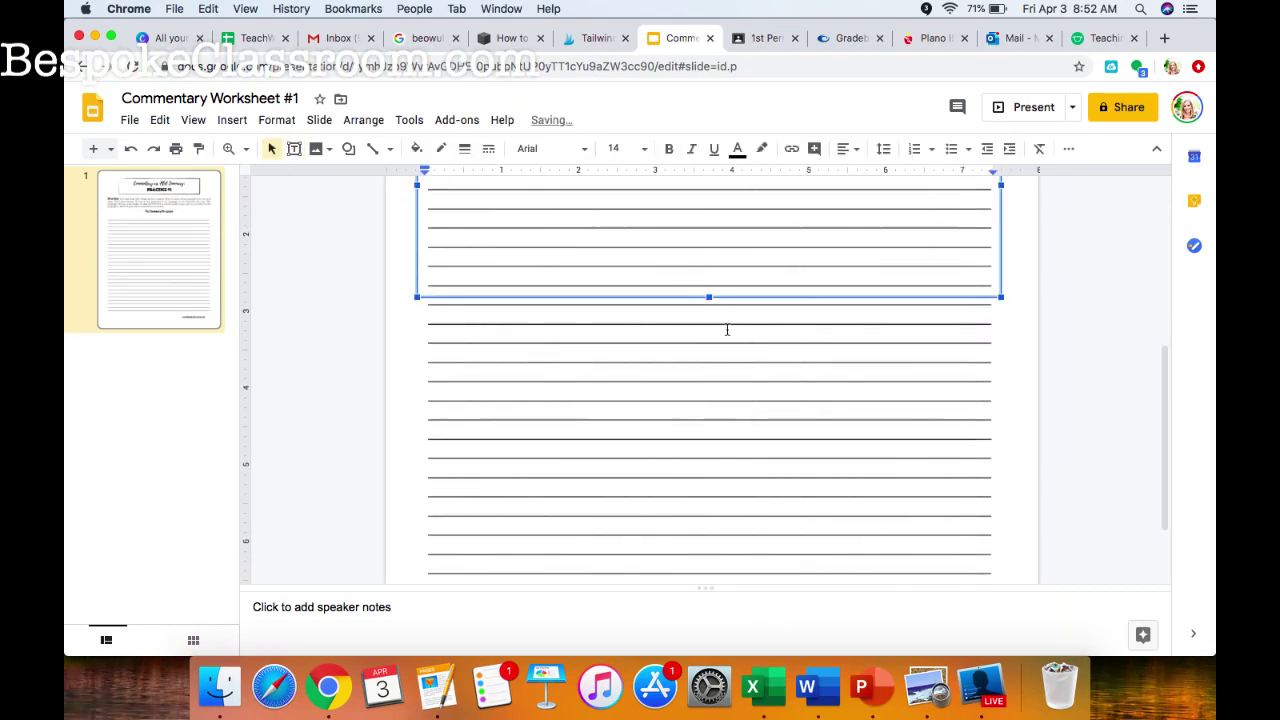
pyautogui.scroll(7, 708, 297)
pyautogui.moveTo(720, 448); pyautogui.dragTo(726, 549)
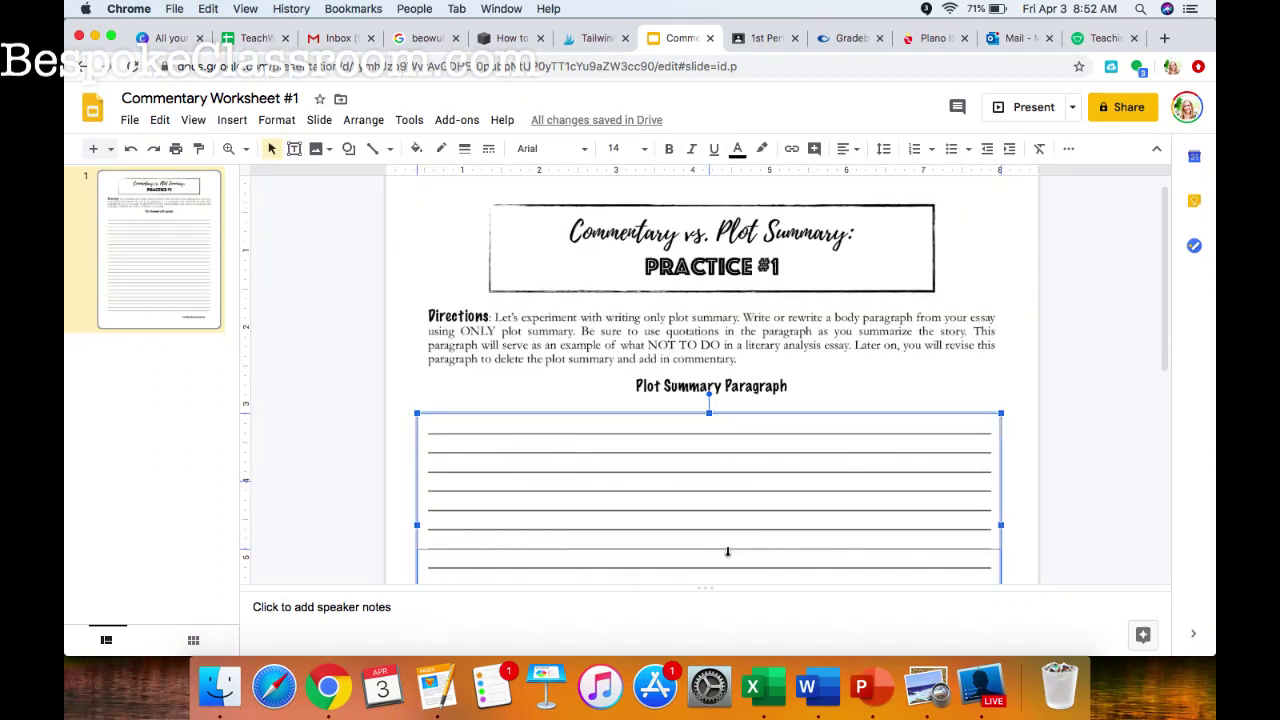
pyautogui.scroll(-5, 726, 550)
pyautogui.moveTo(709, 258); pyautogui.dragTo(716, 538)
pyautogui.scroll(-3, 716, 538)
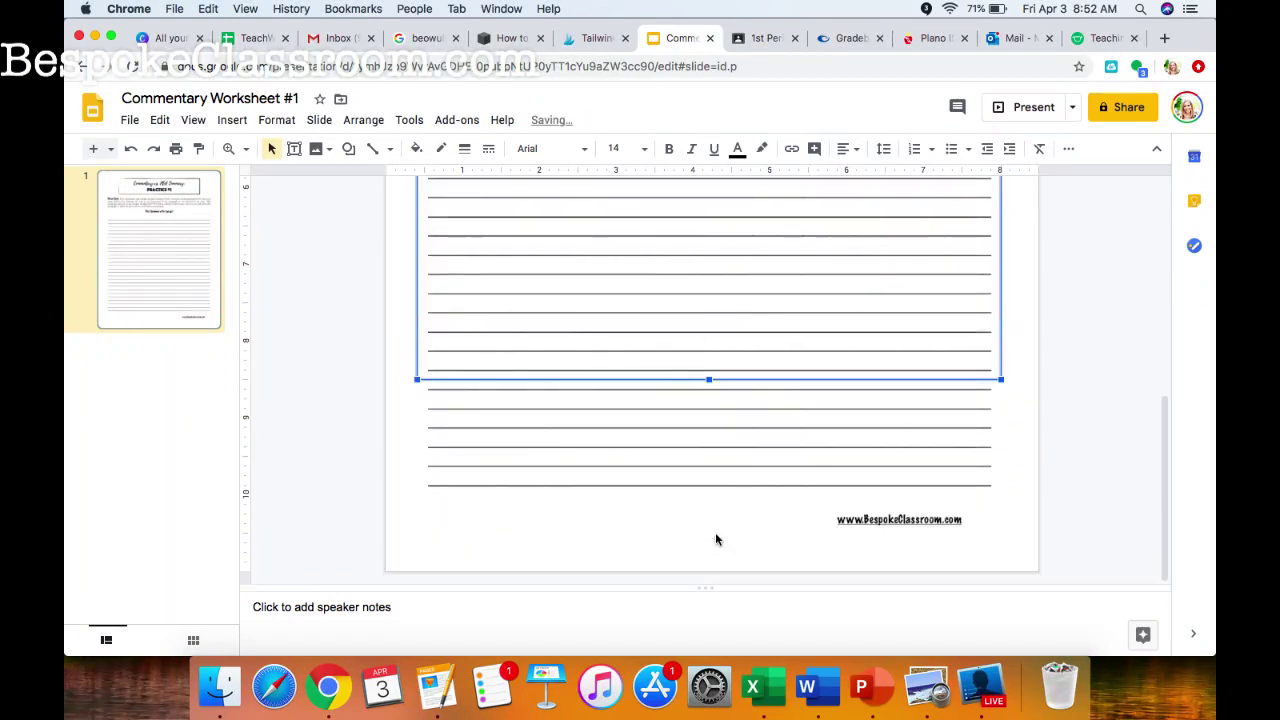
pyautogui.moveTo(709, 379); pyautogui.dragTo(718, 511)
pyautogui.scroll(6, 720, 462)
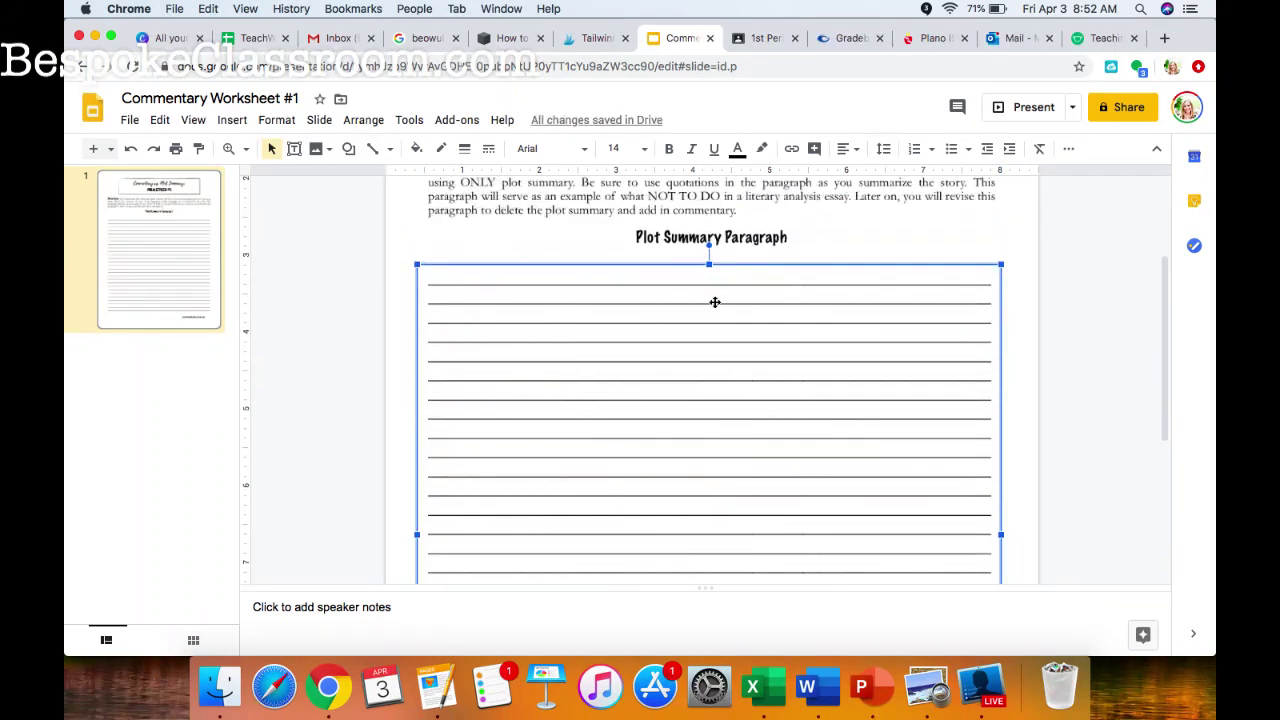
pyautogui.moveTo(709, 264); pyautogui.dragTo(709, 253)
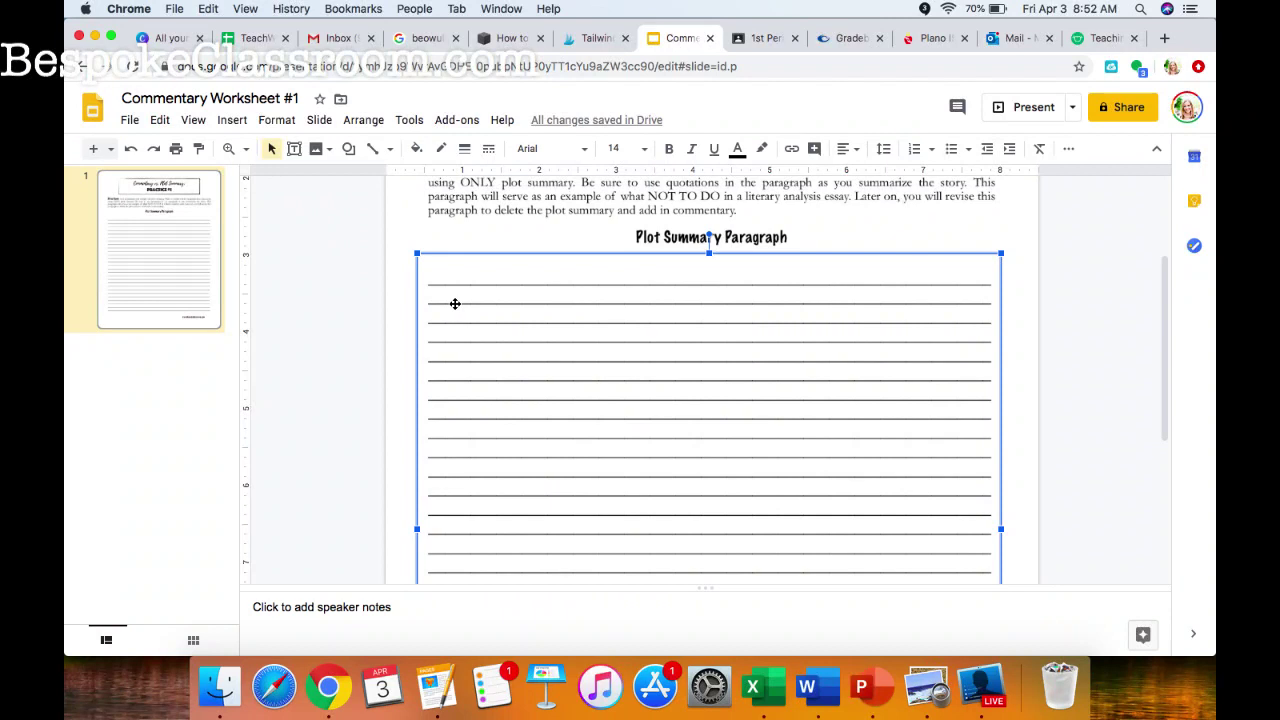
# - Fill the text box with solid white to hide the writing lines behind it
pyautogui.click(417, 150)
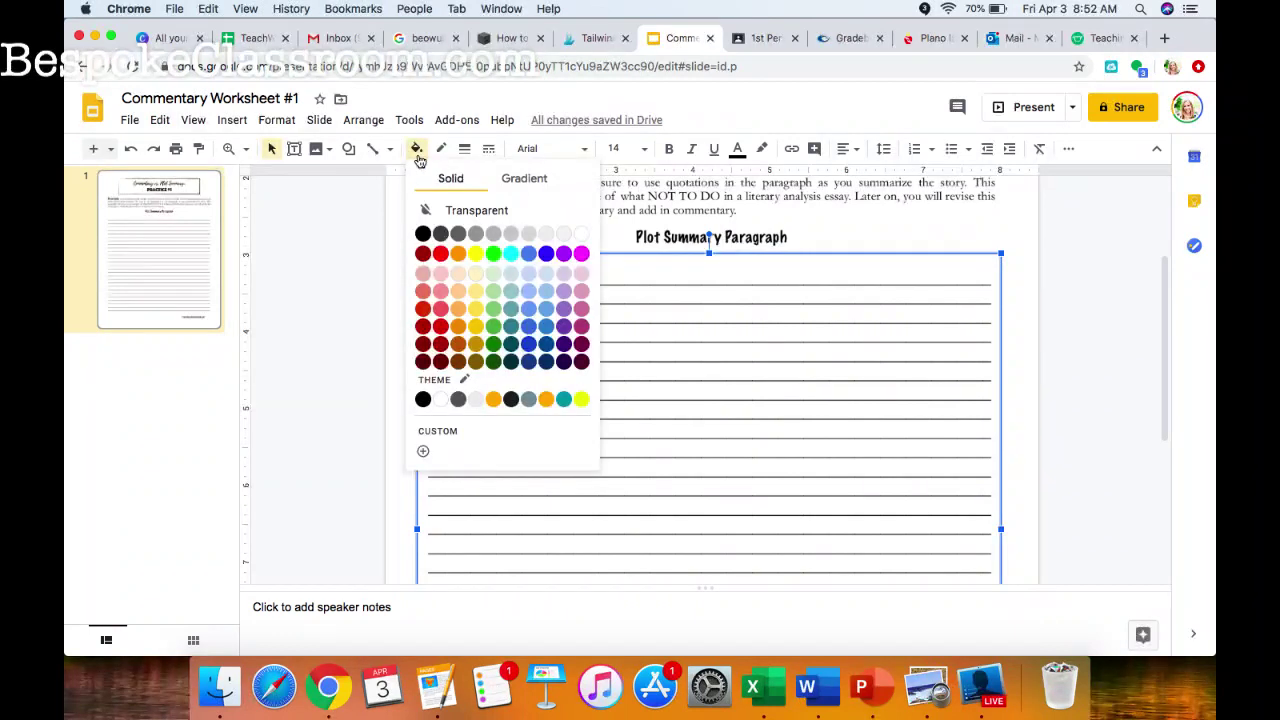
pyautogui.click(582, 234)
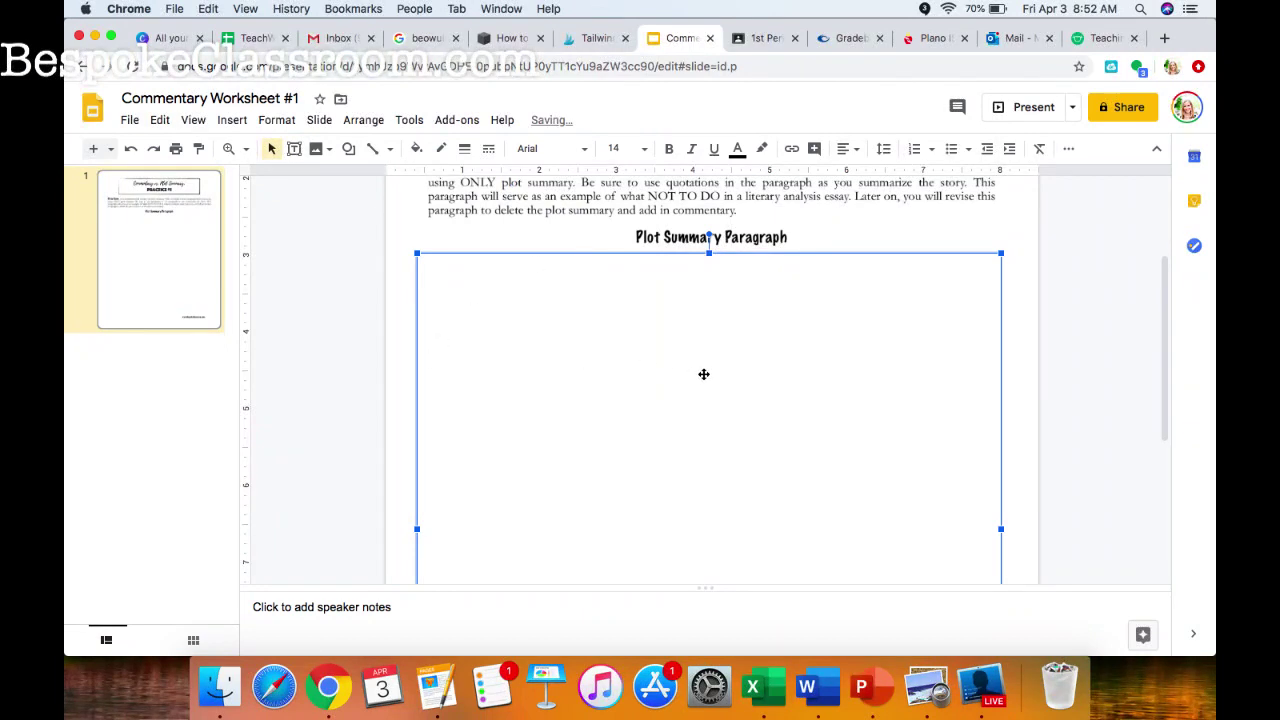
pyautogui.scroll(-5, 703, 371)
pyautogui.scroll(5, 703, 374)
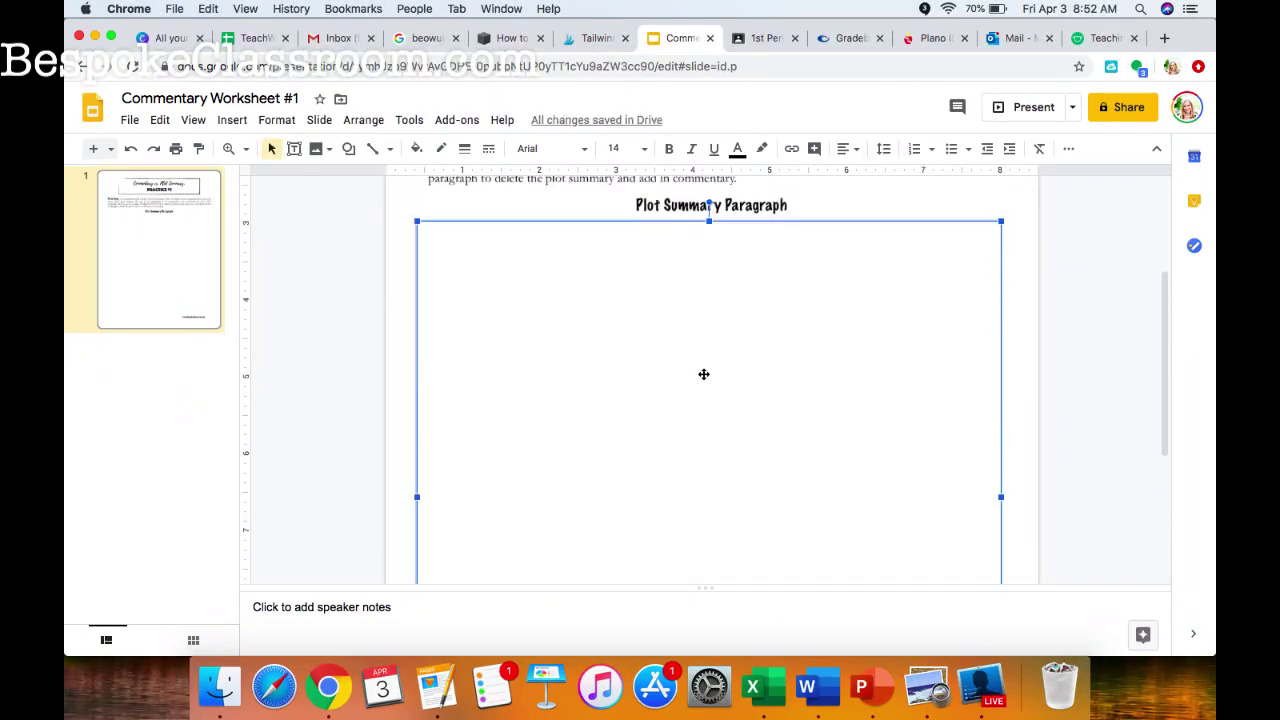
# - Try out the white text box with a line of random placeholder characters and clear the text
pyautogui.click(468, 333)
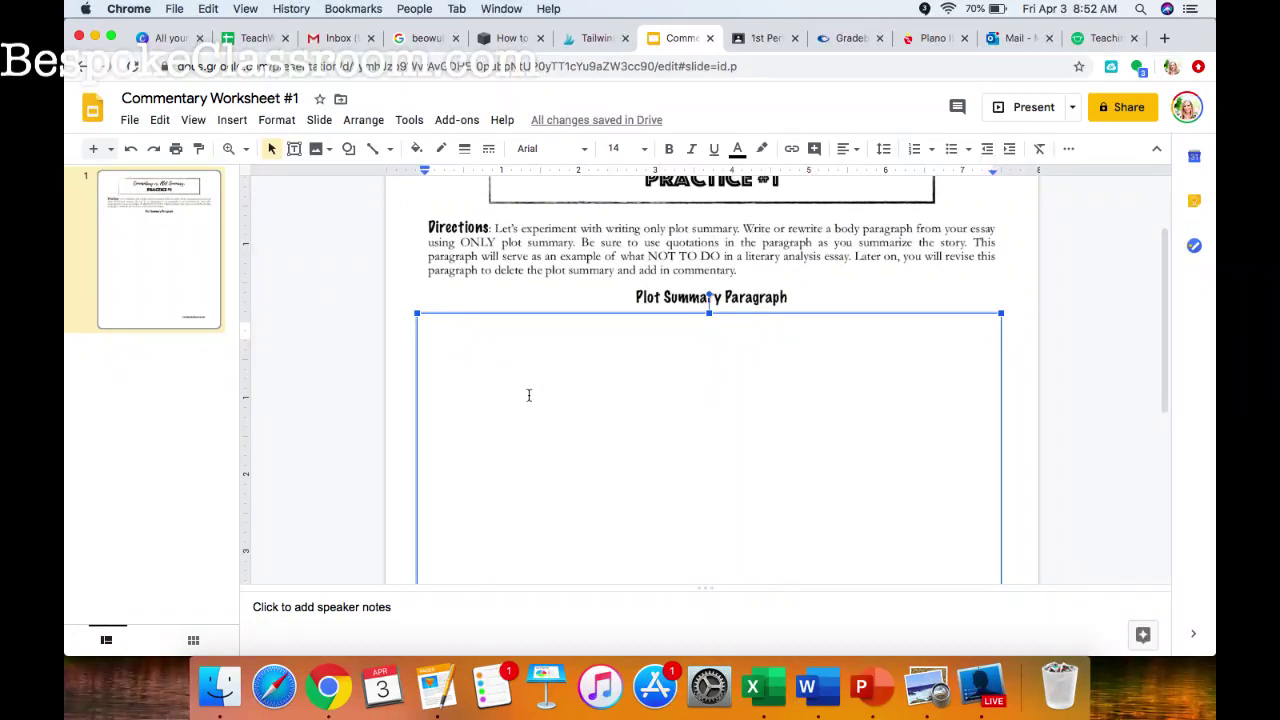
pyautogui.write('asdfasf;laksdjf')
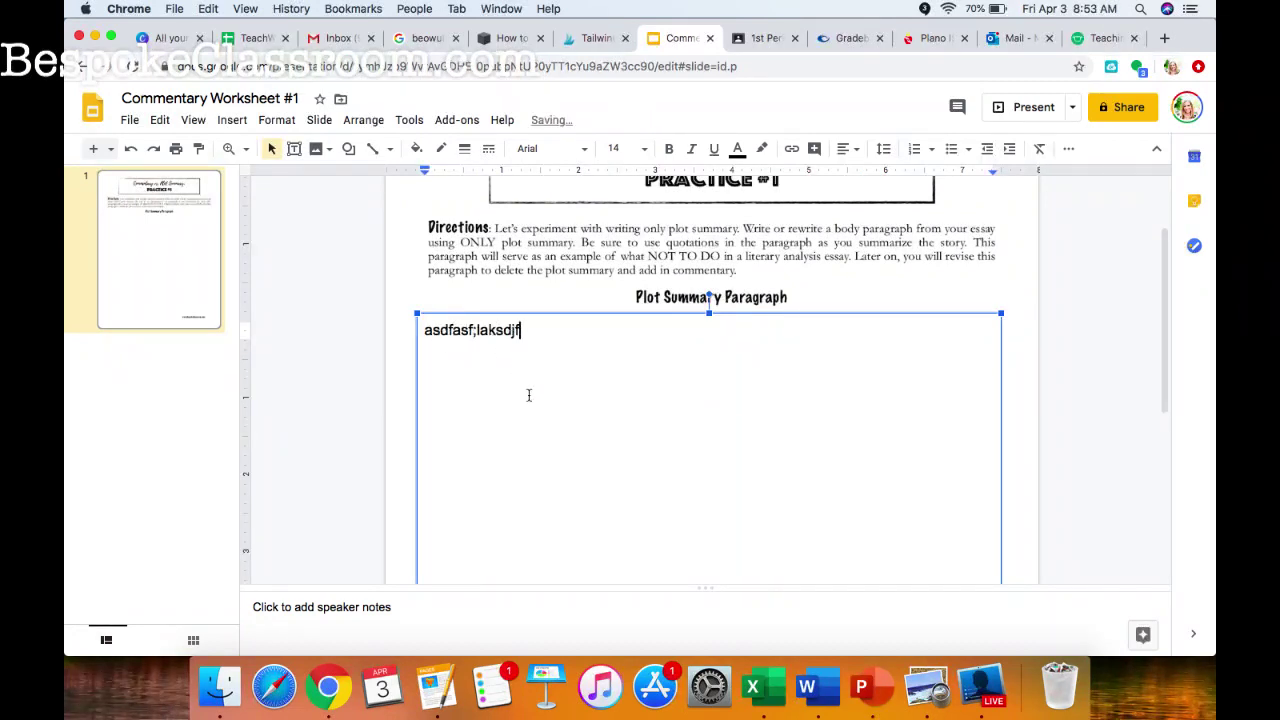
pyautogui.write('l;askdfjl;sakdfjlas;kdfjlsadkfjlsa;ff;l')
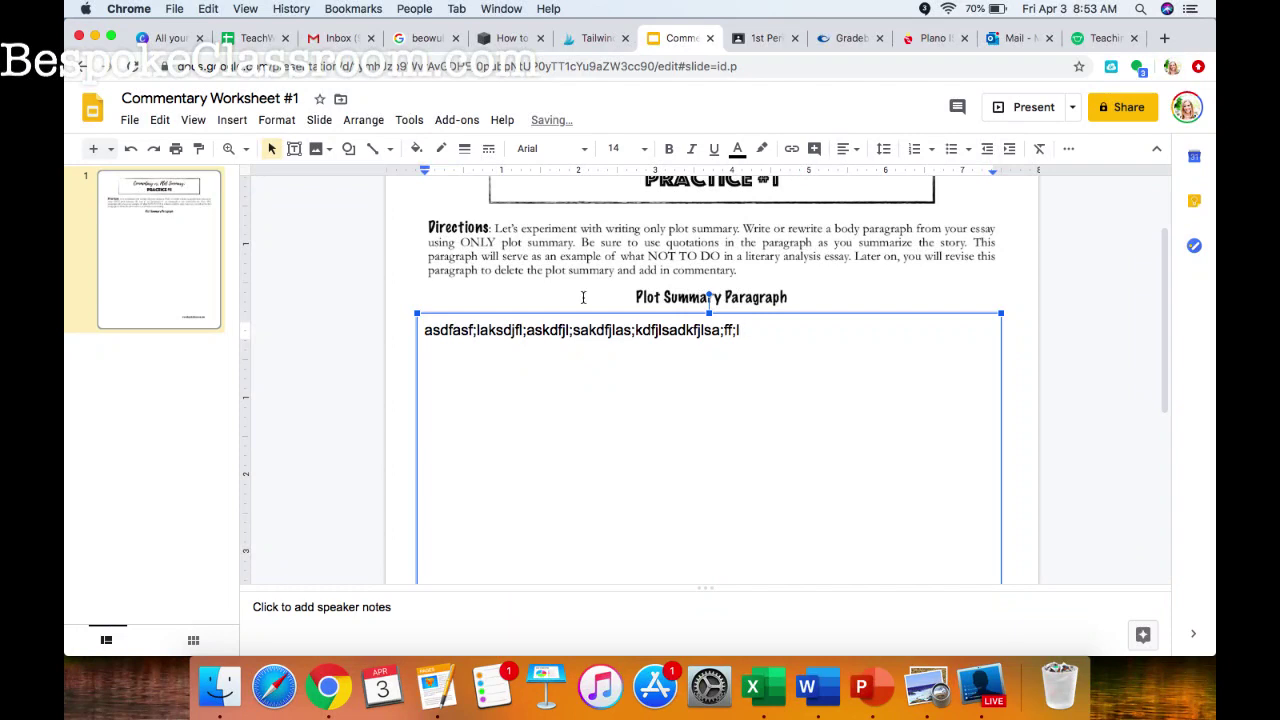
pyautogui.tripleClick(581, 328)
pyautogui.press('BackSpace')
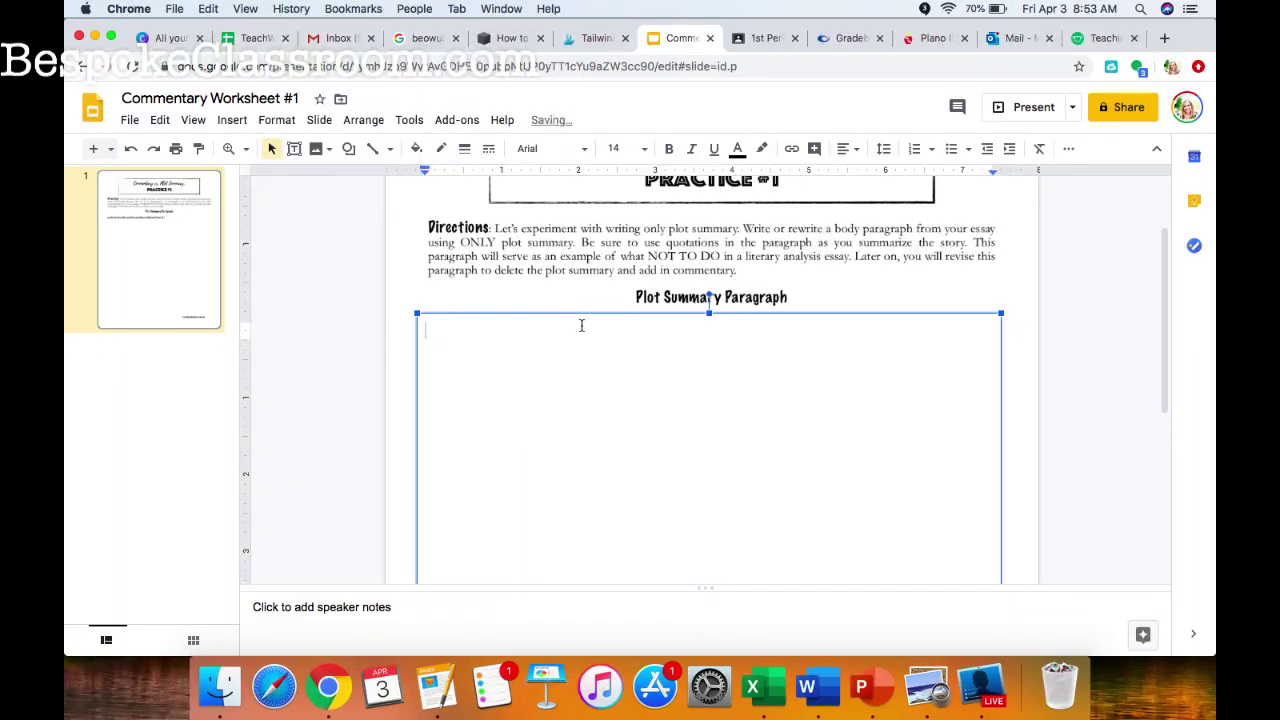
pyautogui.scroll(3, 684, 370)
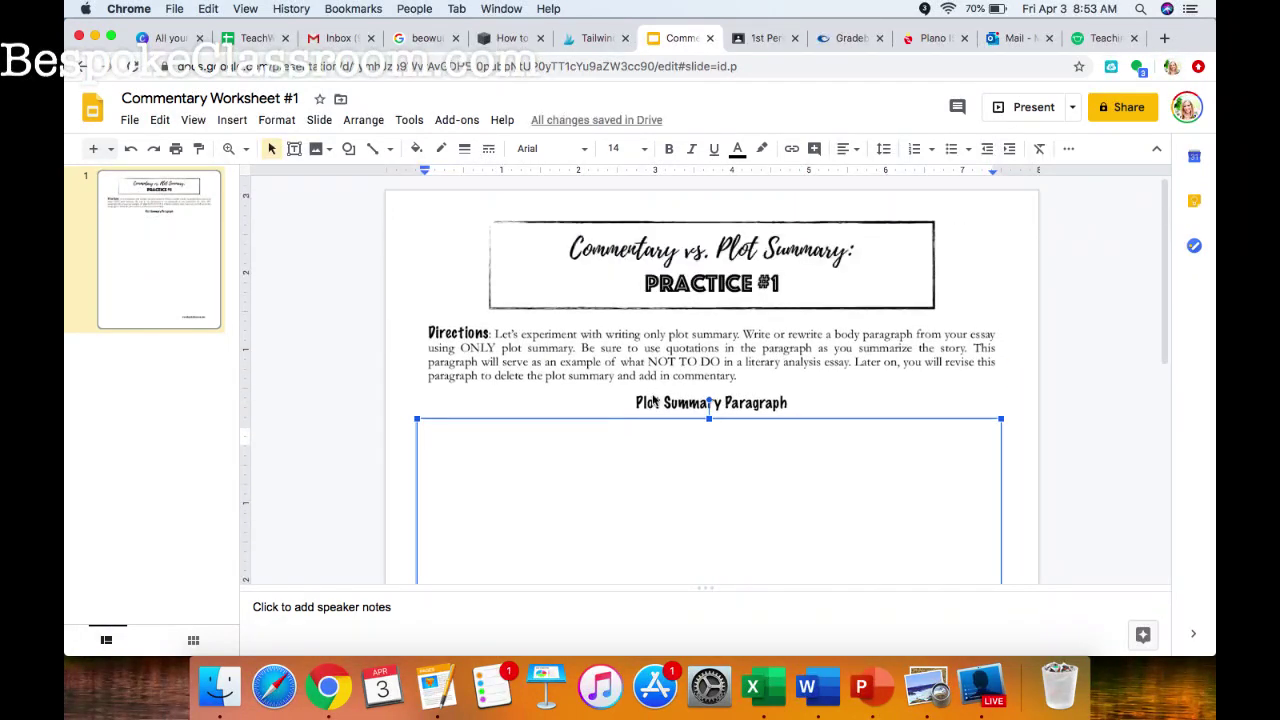
pyautogui.scroll(-8, 652, 395)
pyautogui.scroll(1, 652, 400)
pyautogui.scroll(3, 652, 400)
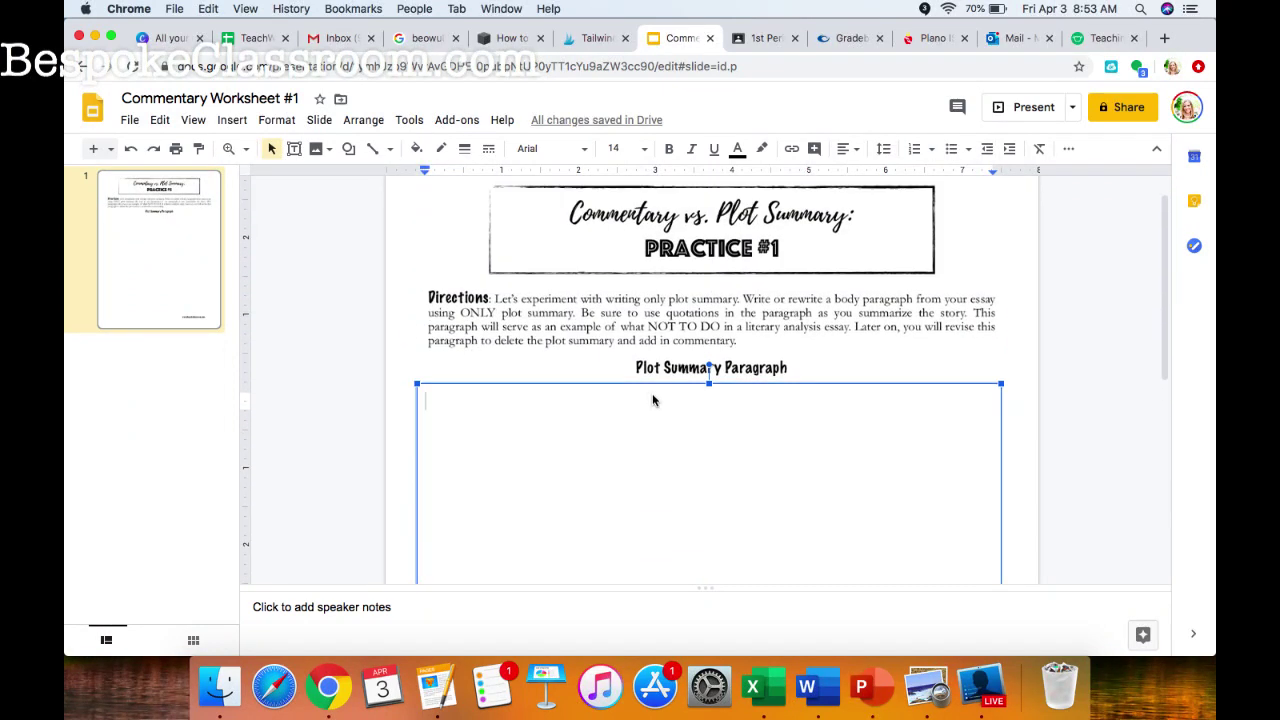